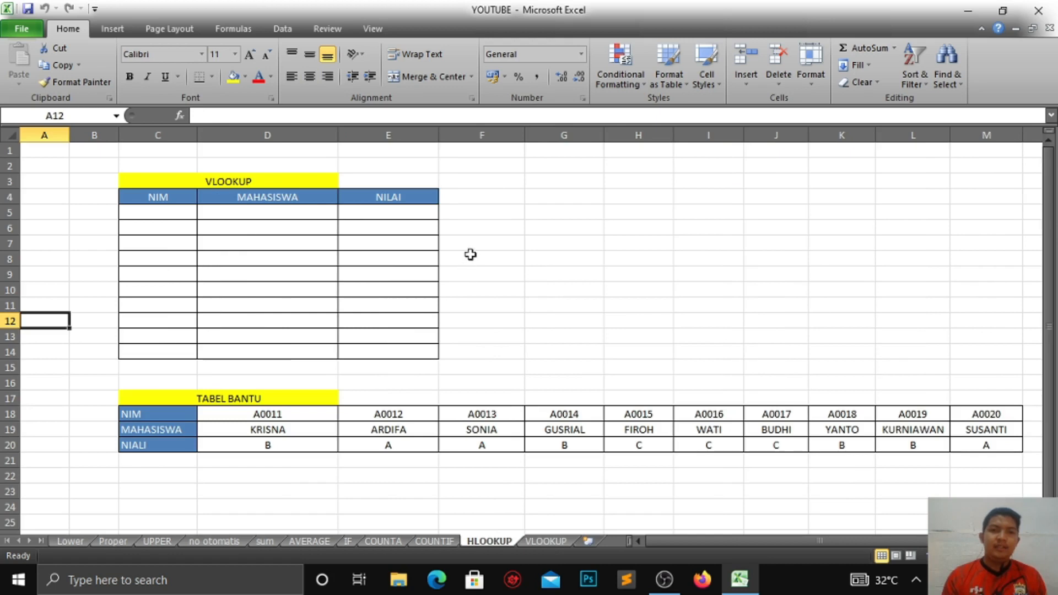
Step: Examine the HLOOKUP sheet's empty lookup table and the horizontal helper table below it
left_click(469, 255)
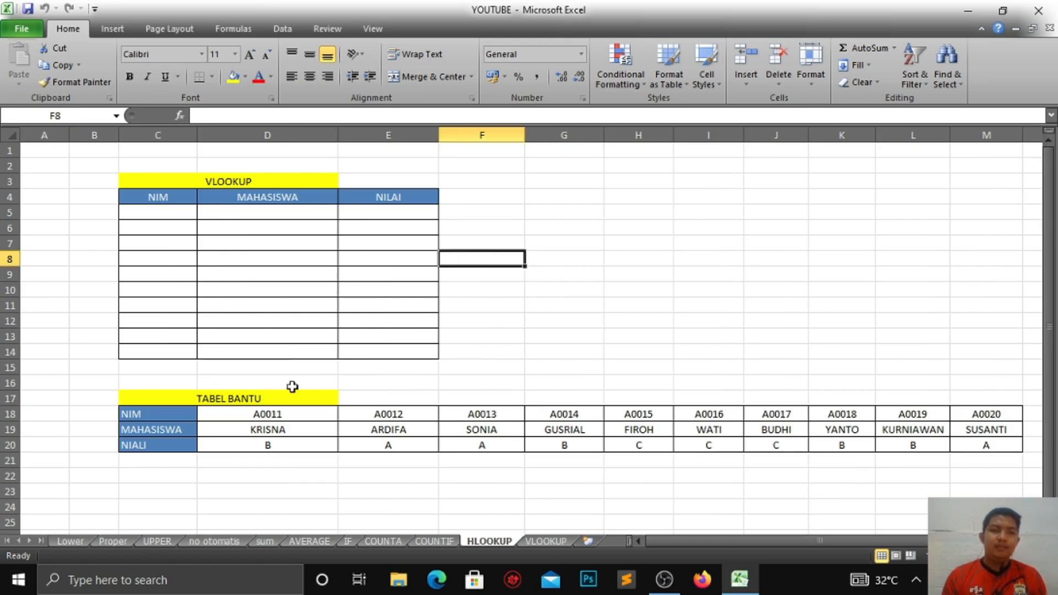
left_click_drag(210, 398, 974, 441)
left_click(858, 429)
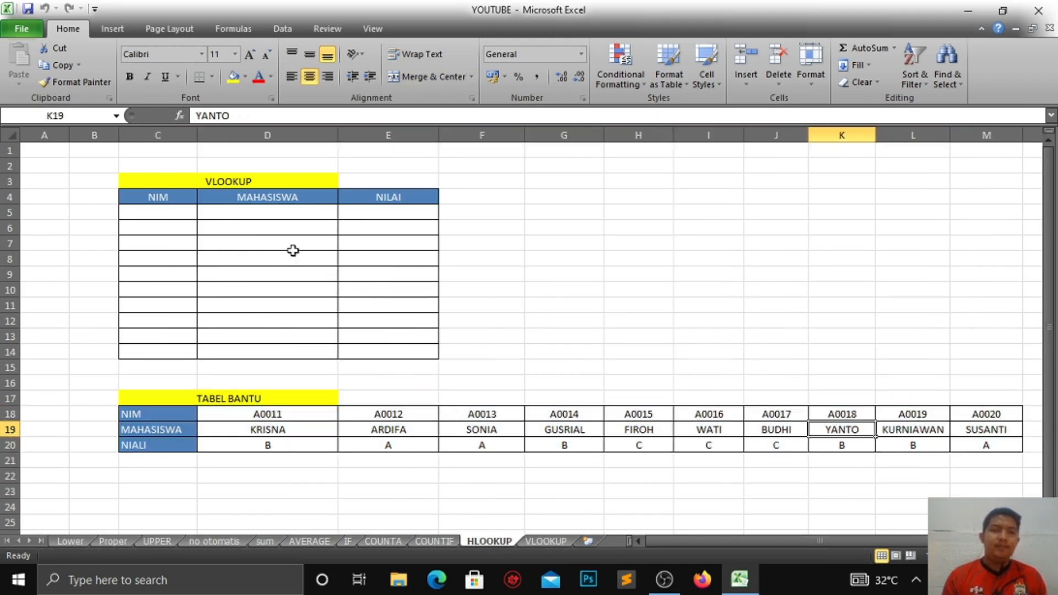
left_click_drag(170, 211, 388, 354)
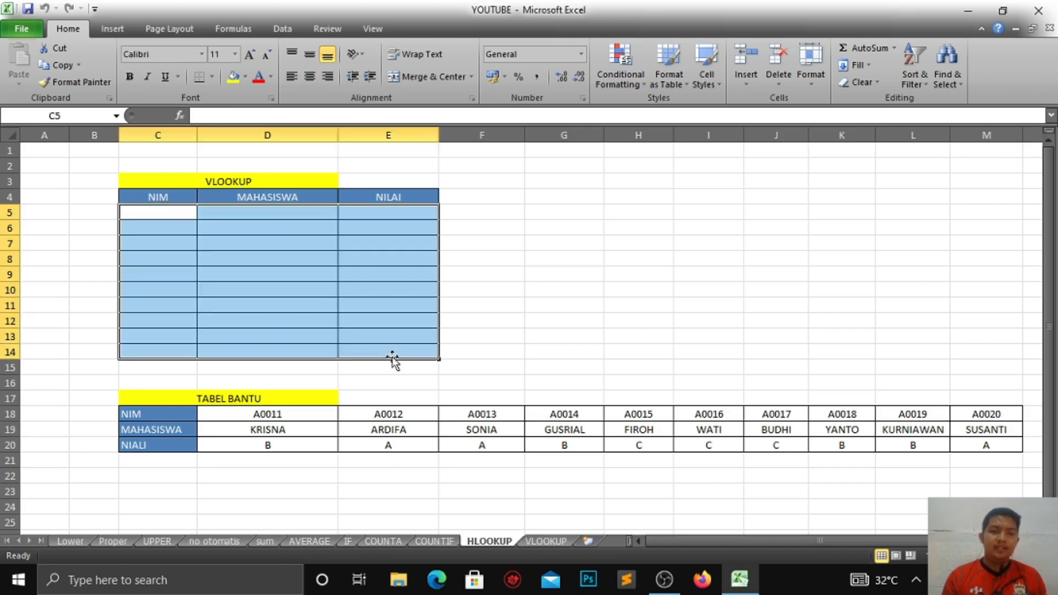
Step: Compare the VLOOKUP sheet's vertical helper table with the HLOOKUP sheet's horizontal one
left_click(542, 540)
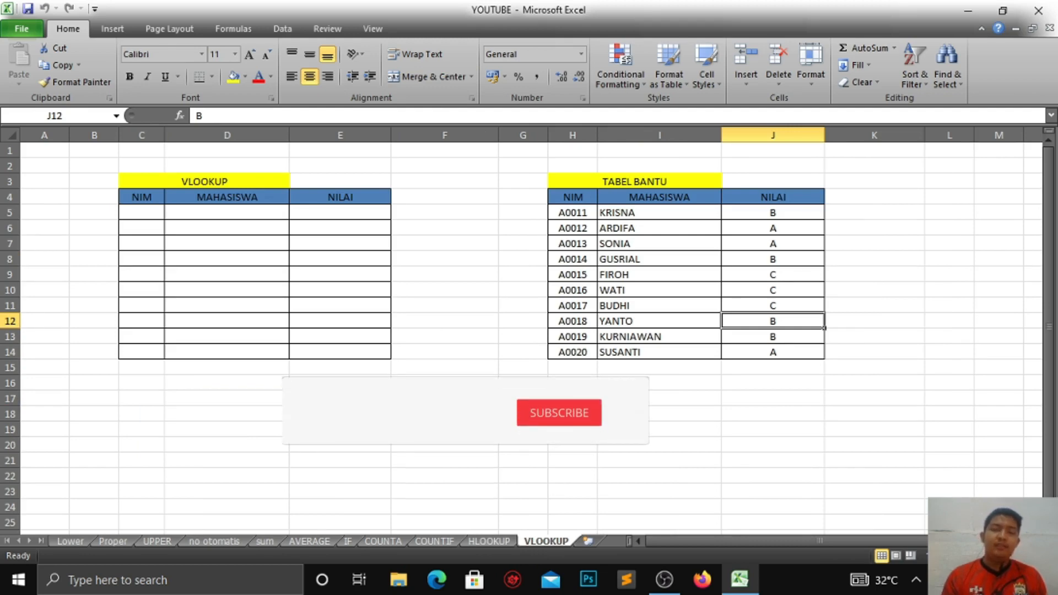
left_click(340, 398)
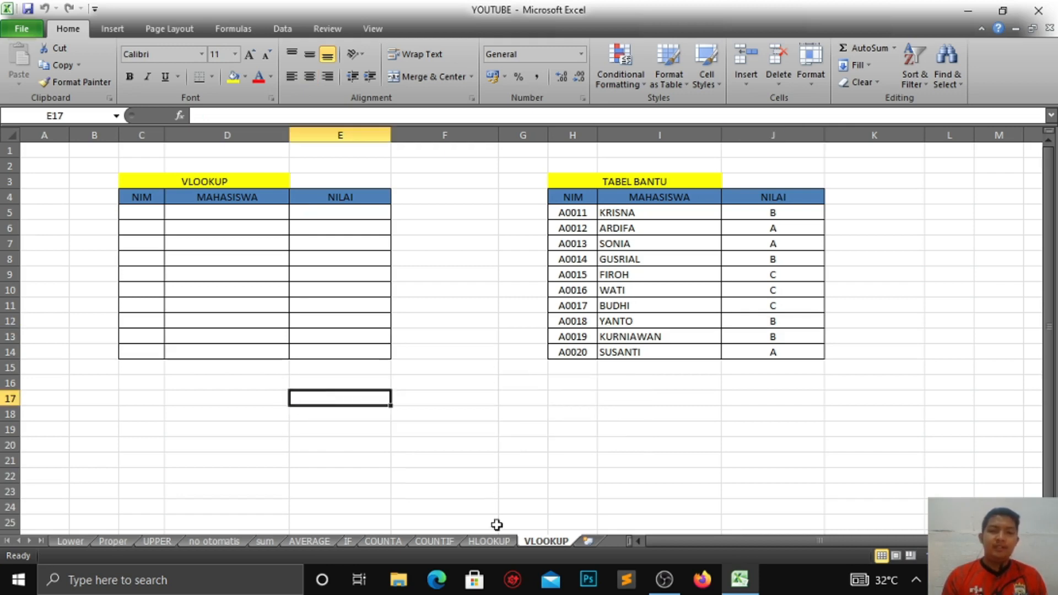
left_click(488, 541)
left_click(614, 338)
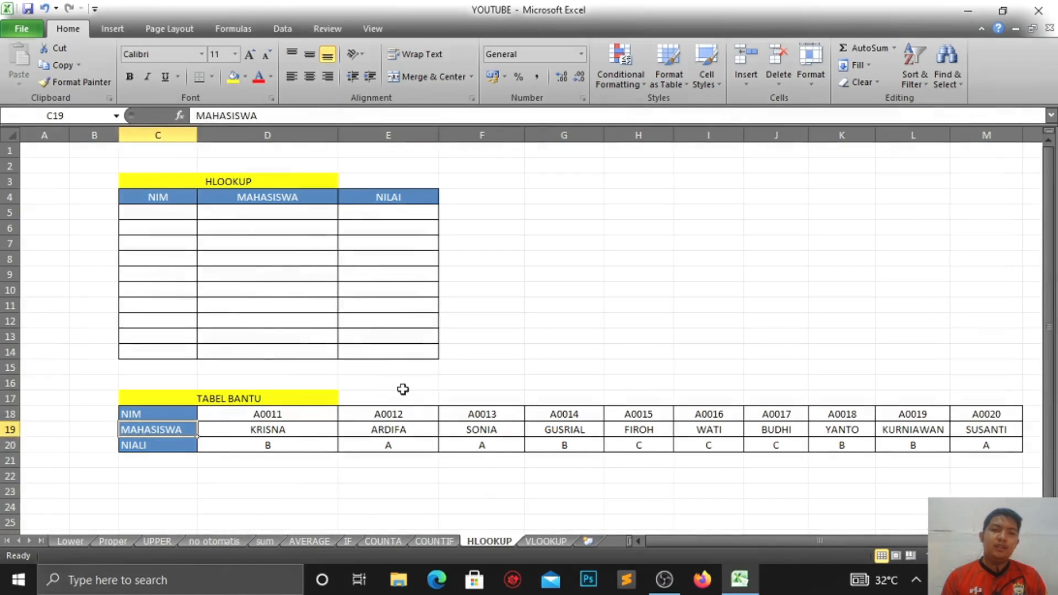
left_click(370, 383)
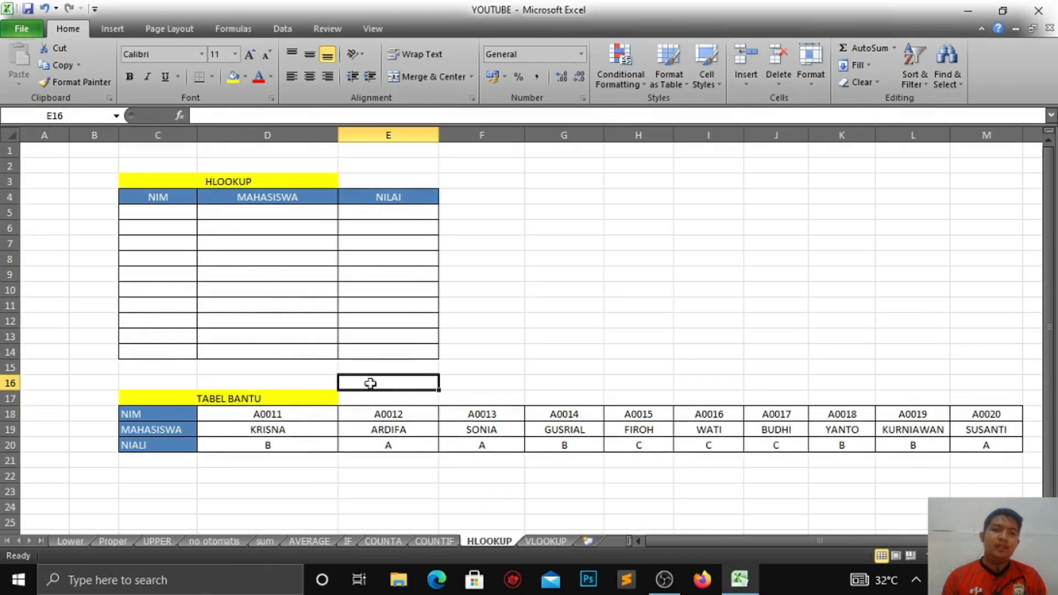
Step: Review the horizontal helper table's rows and correct its third row label to NILAI
left_click(280, 374)
left_click(151, 371)
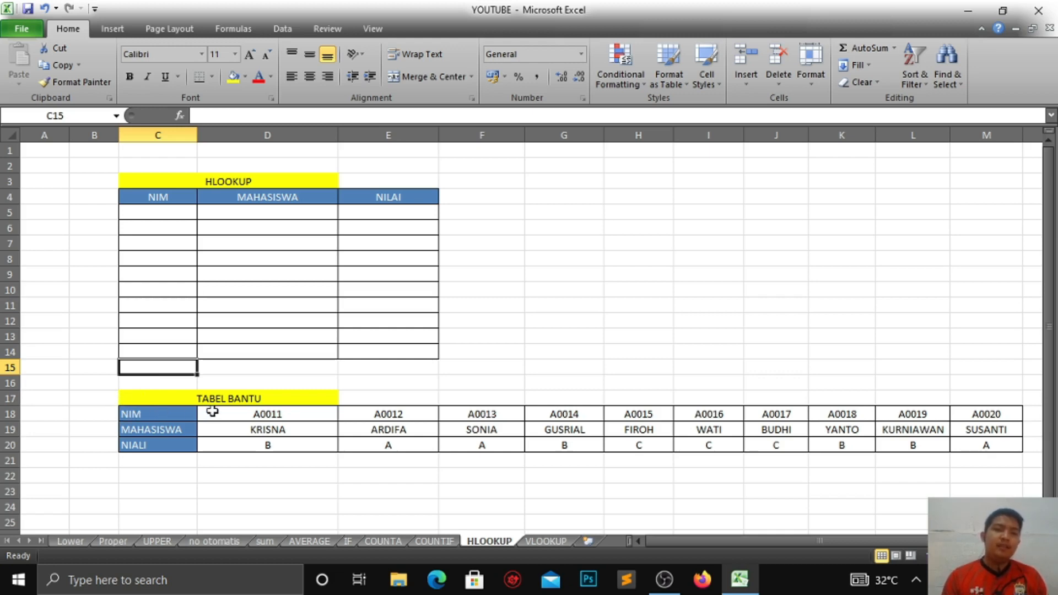
left_click_drag(212, 412, 989, 446)
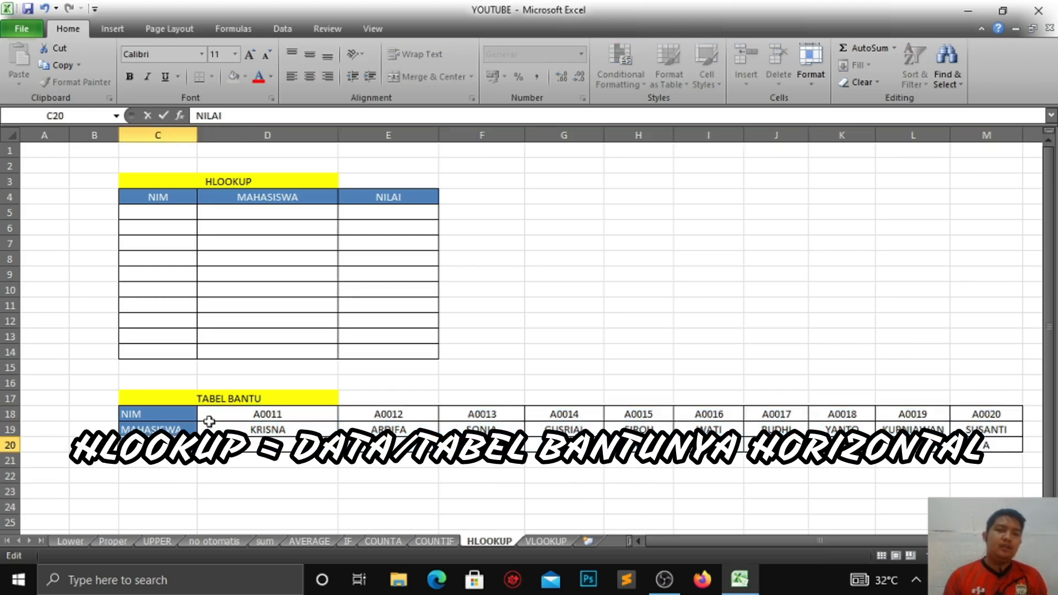
left_click(209, 421)
left_click(156, 413)
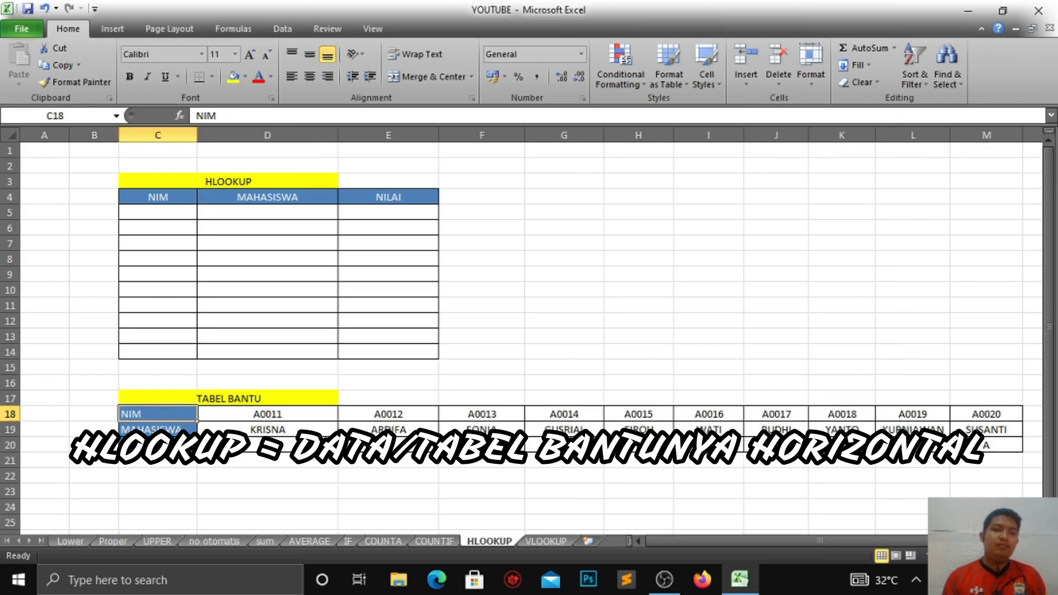
left_click(156, 429)
left_click(150, 446)
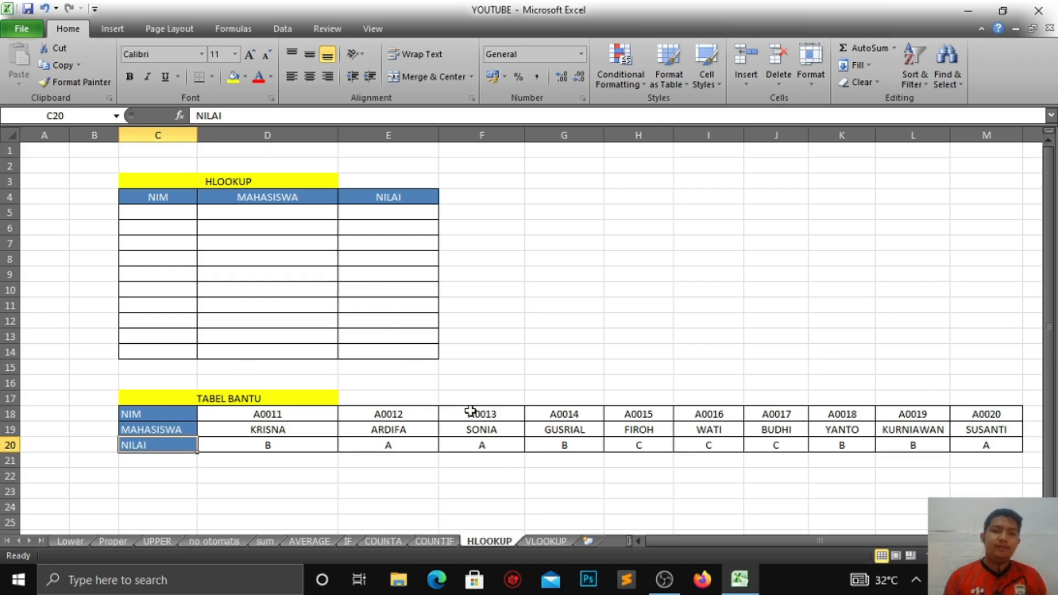
Step: Inspect the NIM and MAHASISWA columns of the vertical helper table on the VLOOKUP sheet, then return to HLOOKUP
left_click(544, 540)
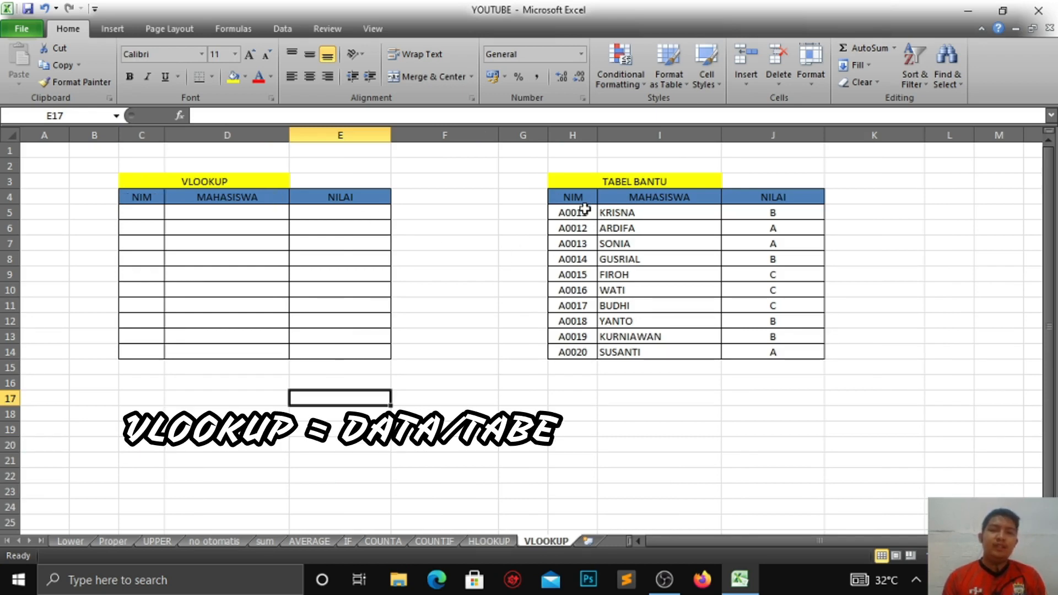
left_click_drag(584, 208, 587, 353)
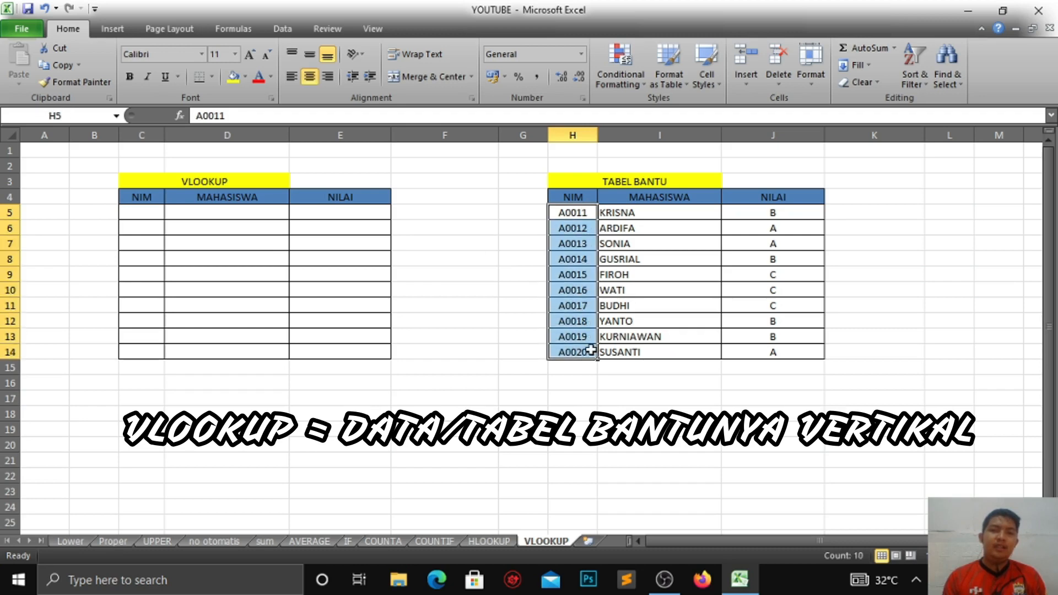
left_click_drag(644, 212, 666, 364)
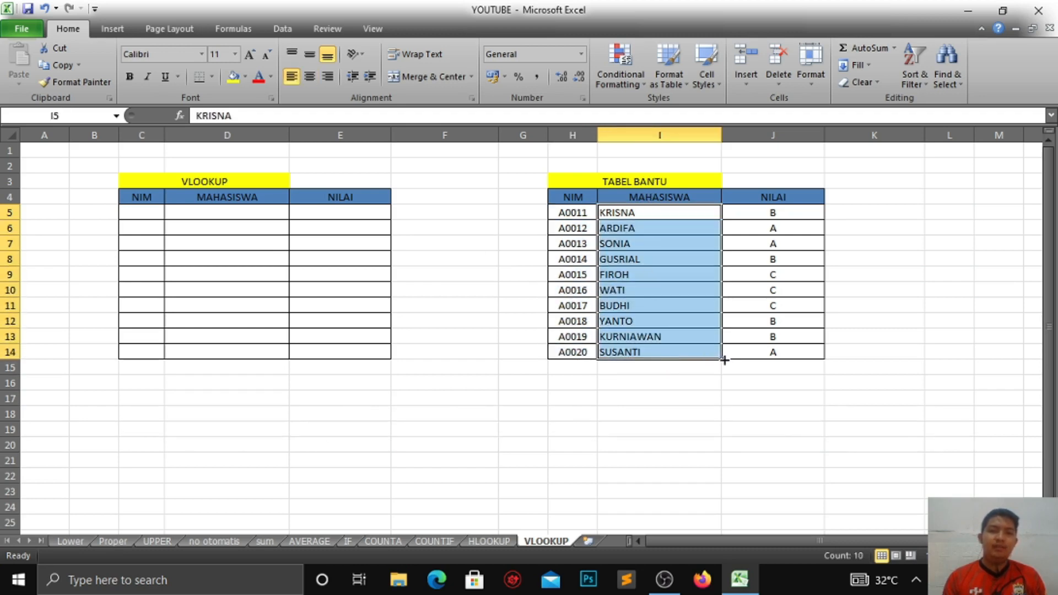
left_click(680, 216)
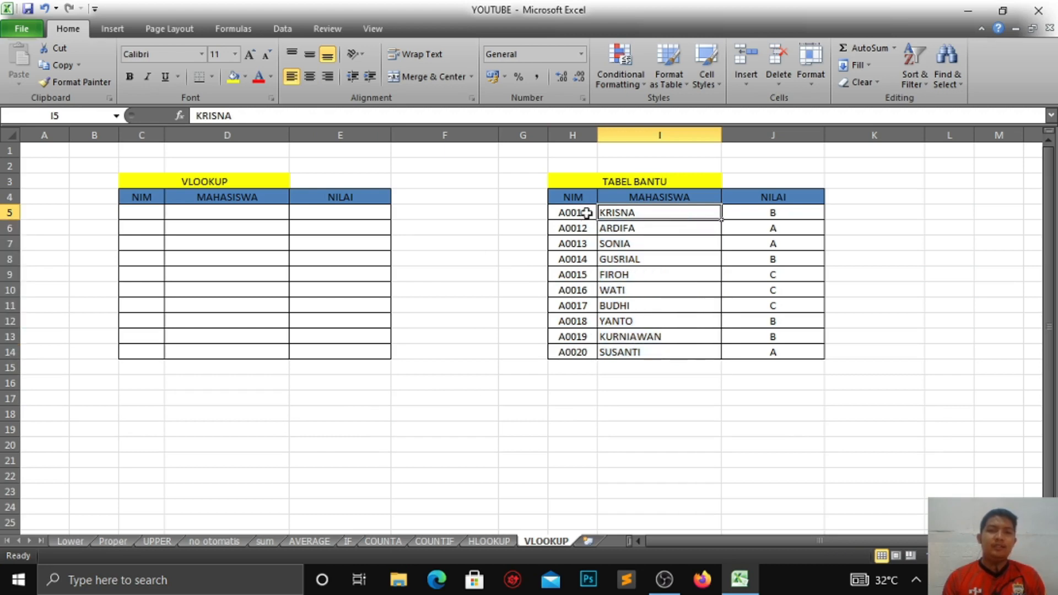
left_click(616, 356)
left_click(488, 541)
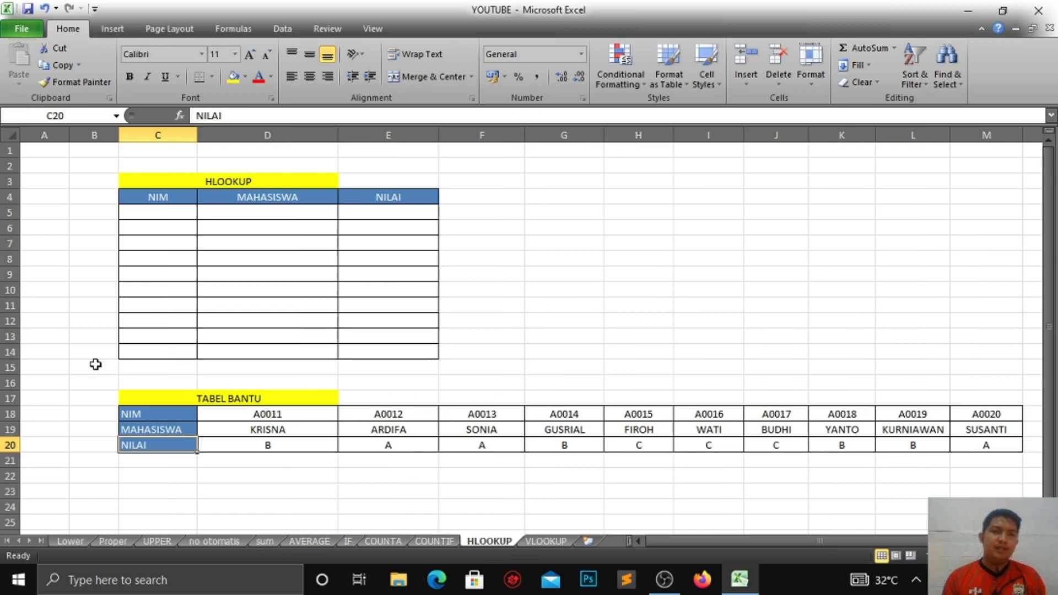
Step: Enter the NIM A0011 in the first row of the lookup table
left_click(178, 216)
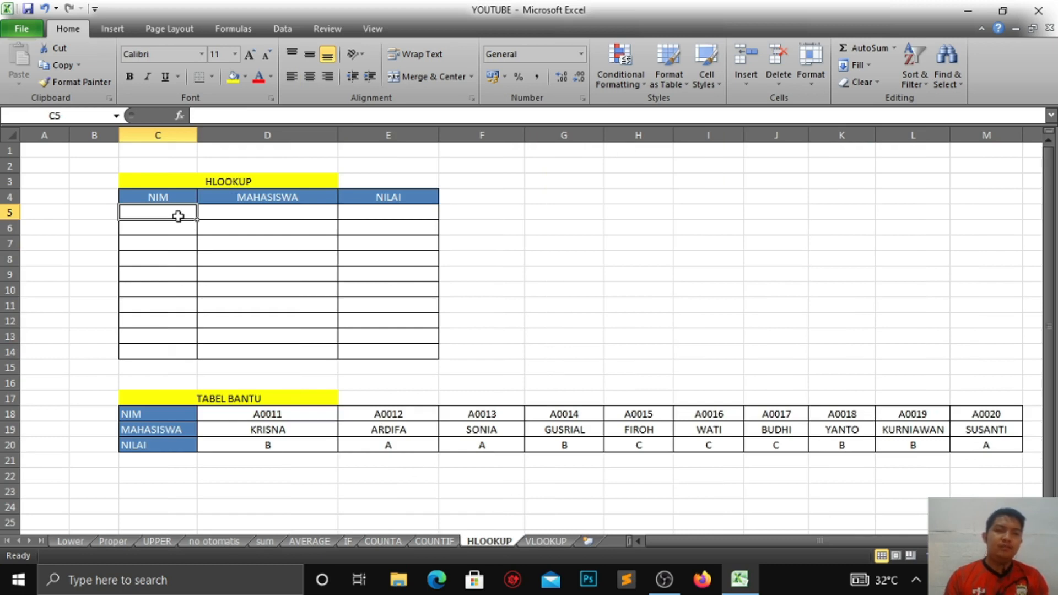
type("A")
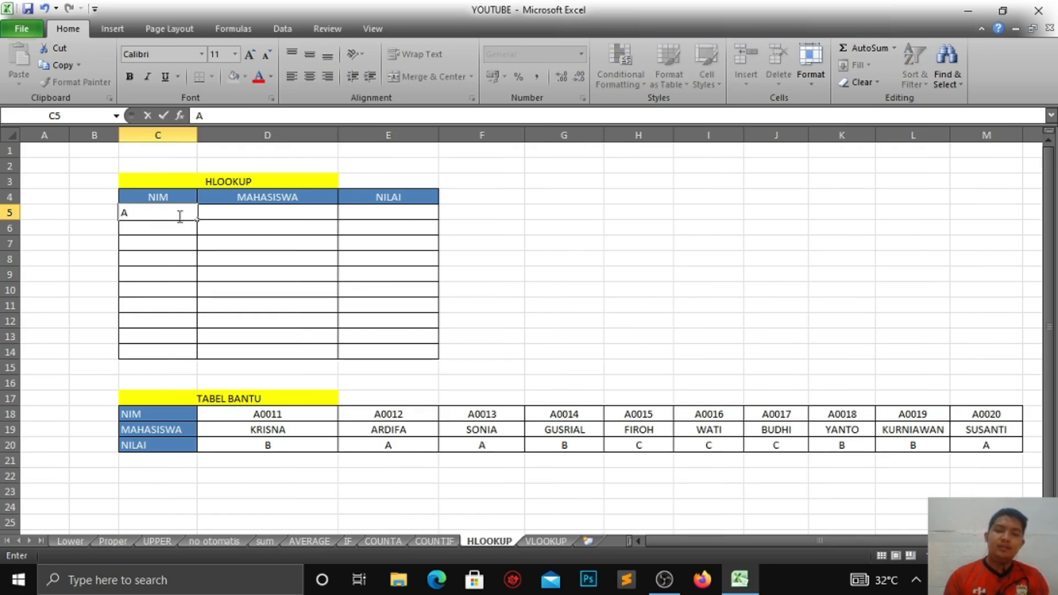
type("001")
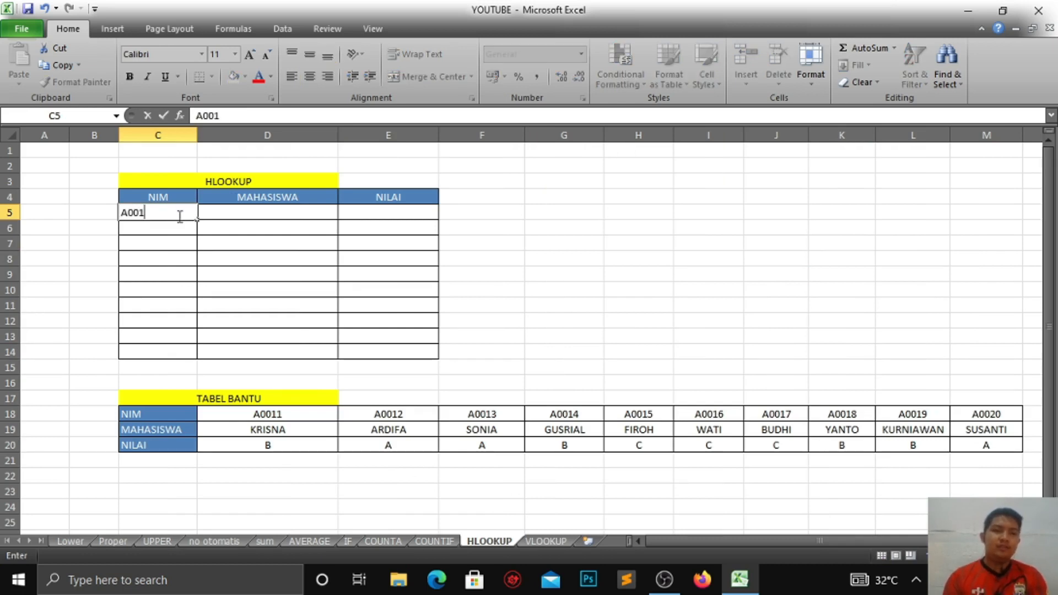
type("1")
left_click(213, 213)
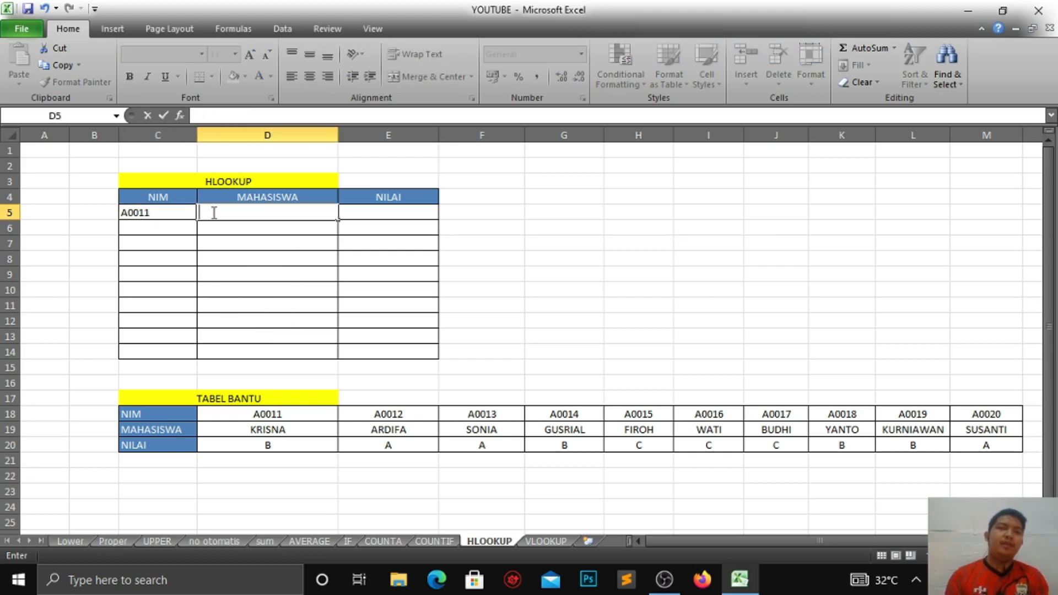
Step: Start an HLOOKUP formula in the first MAHASISWA cell using C5 and the absolute helper range $D$18:$M$20
type("=HL")
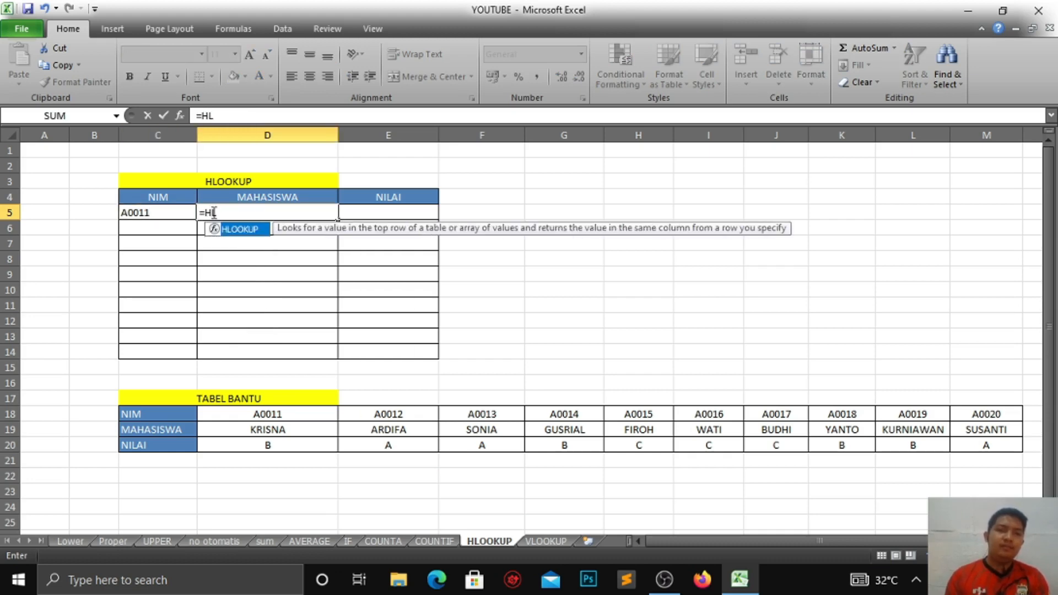
key("Tab")
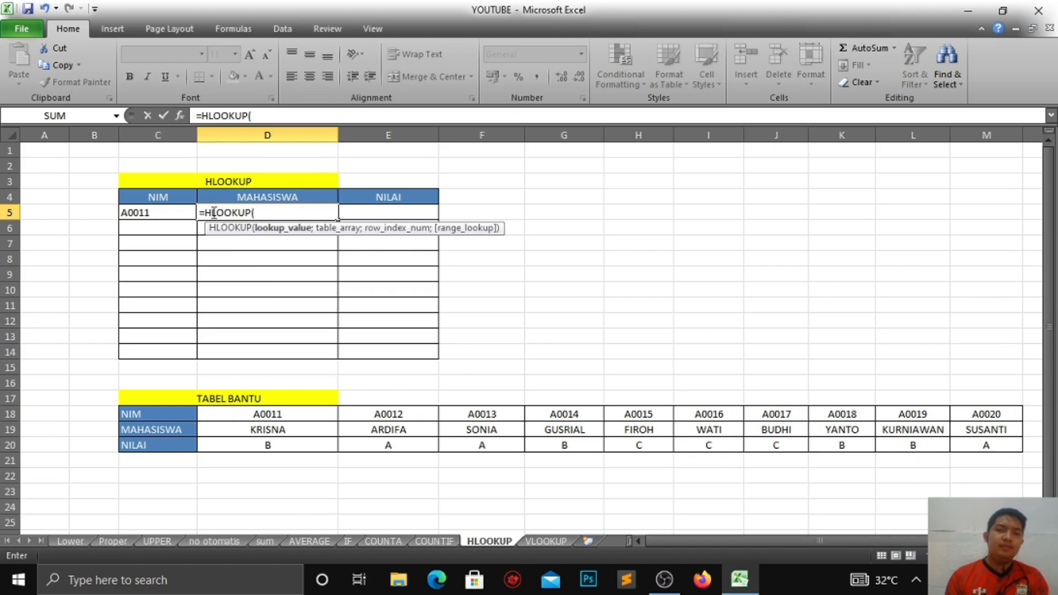
left_click(142, 213)
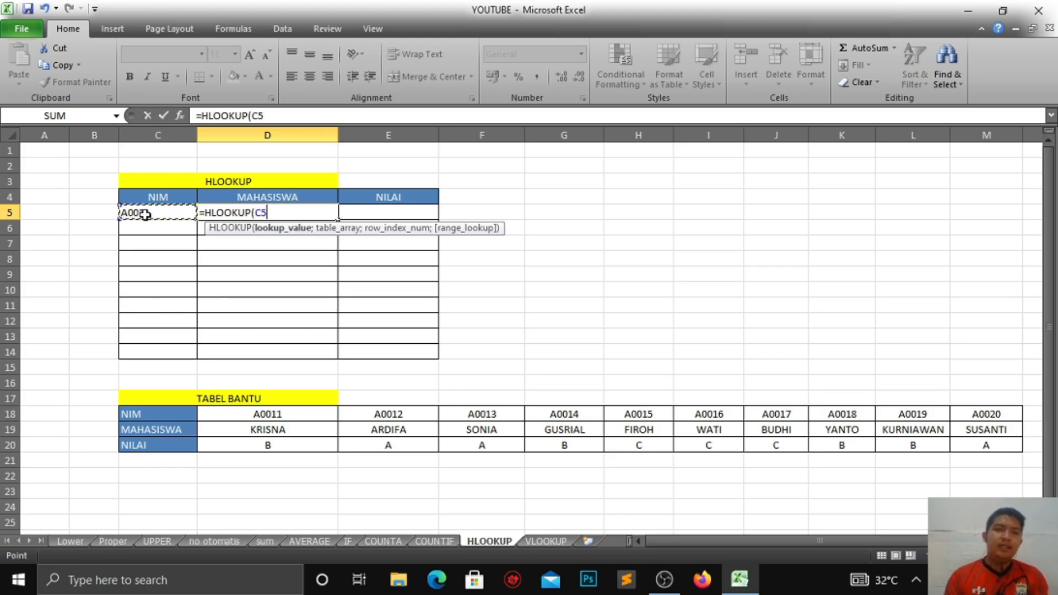
type(";")
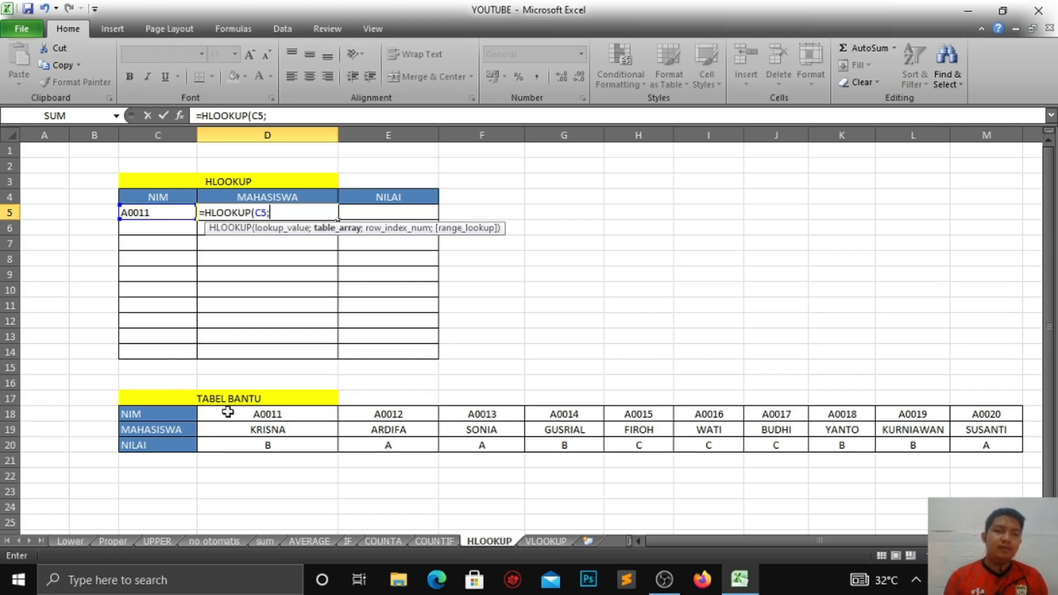
left_click_drag(228, 413, 1008, 441)
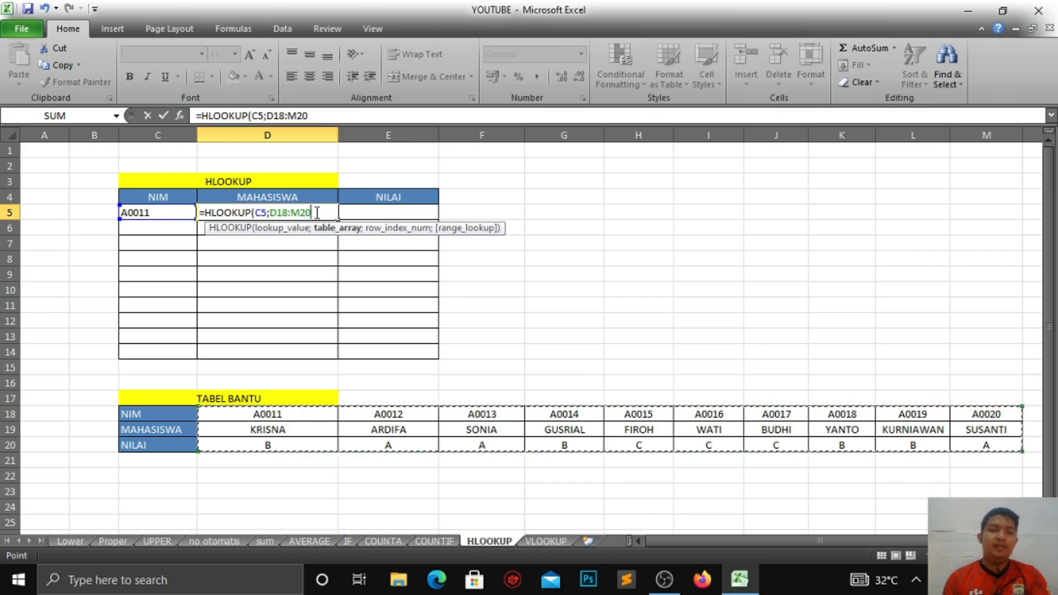
key("F4")
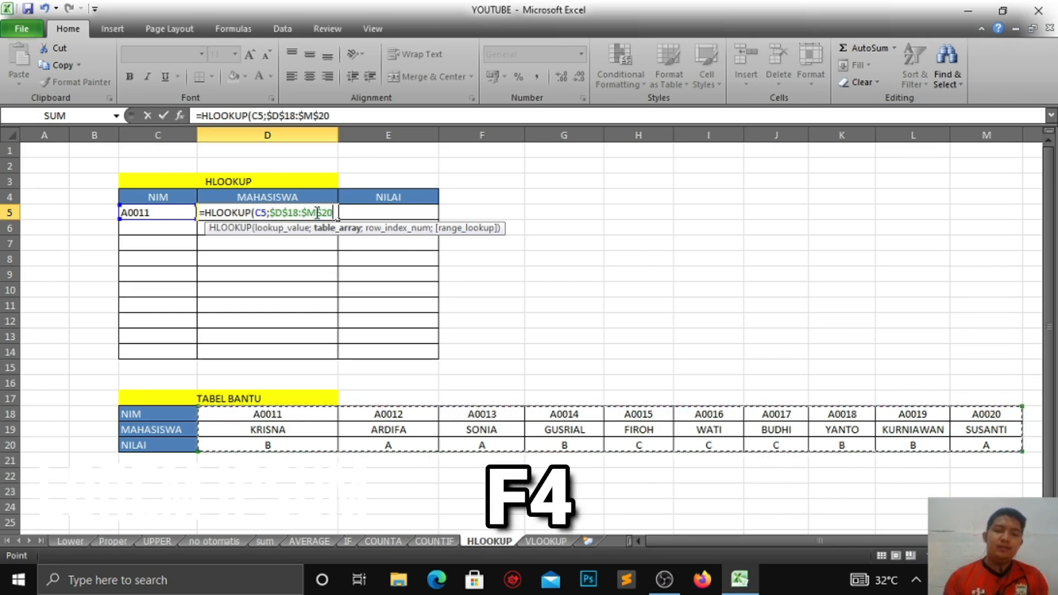
Step: Finish the formula with row index 2 and FALSE for exact match, and confirm it
type(";")
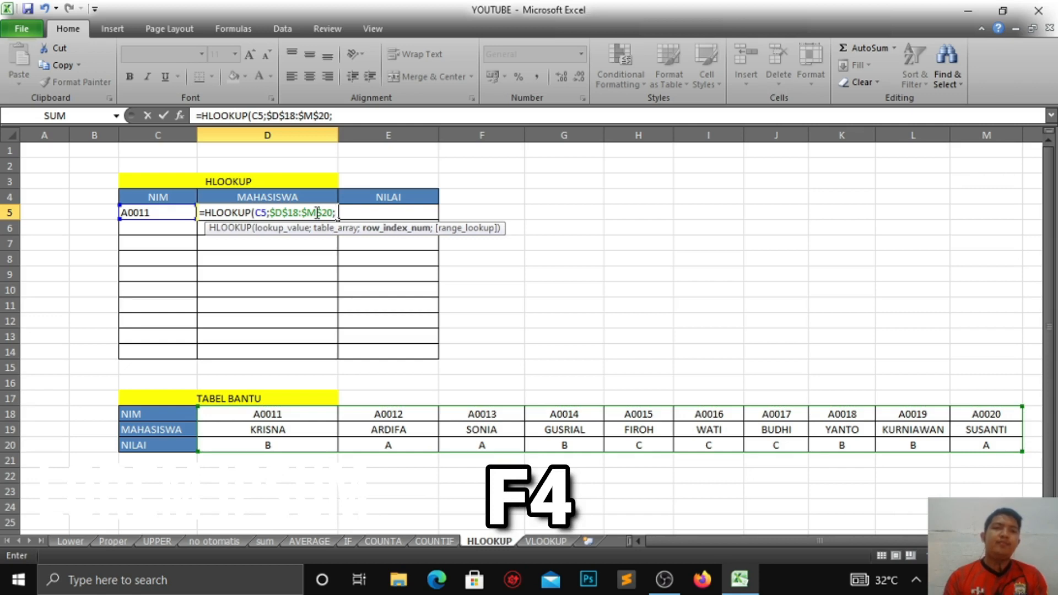
key("BackSpace")
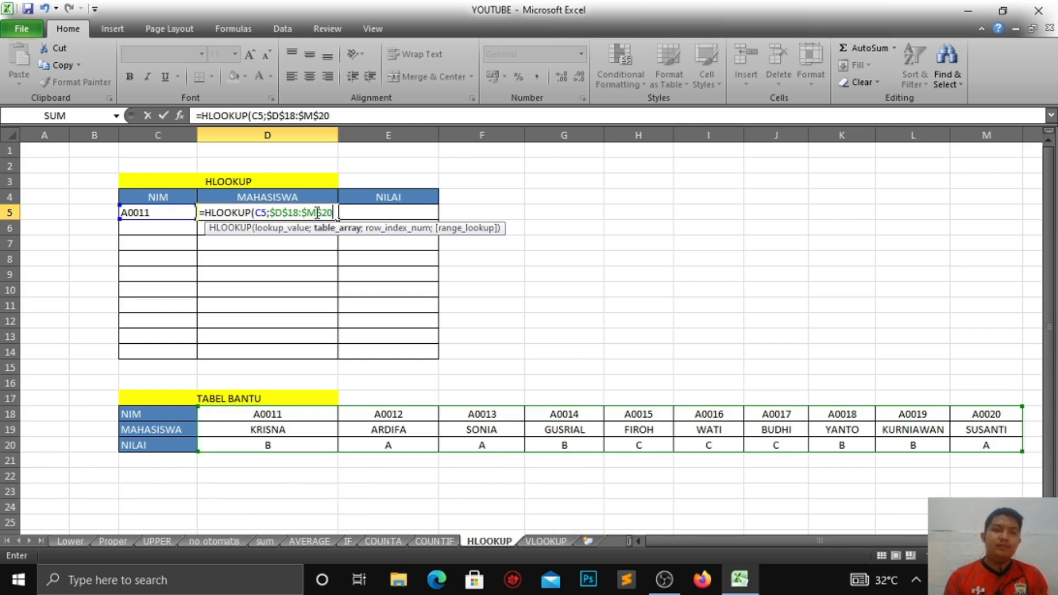
type(";")
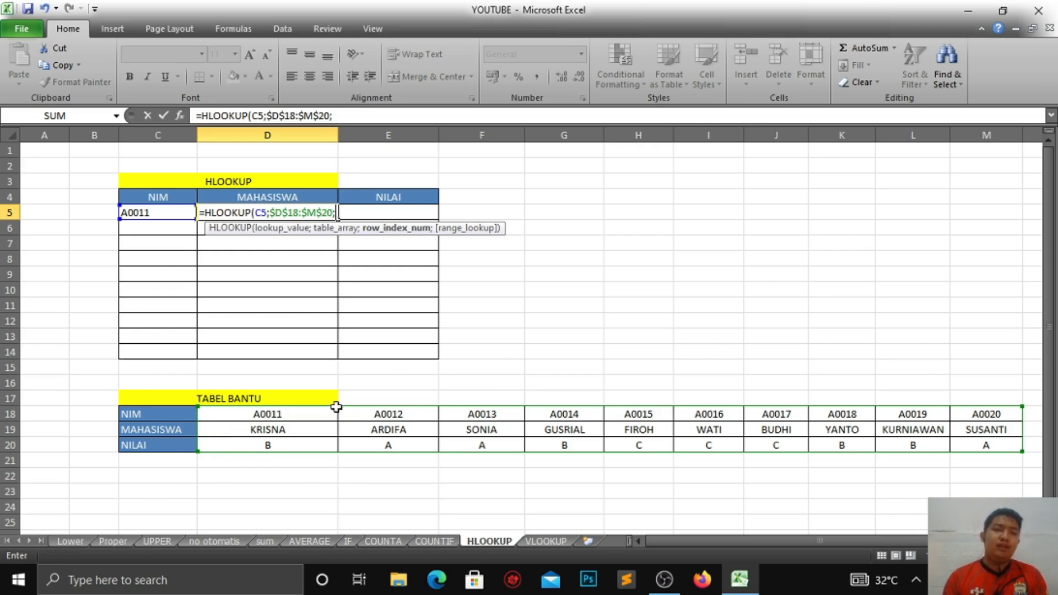
type("2")
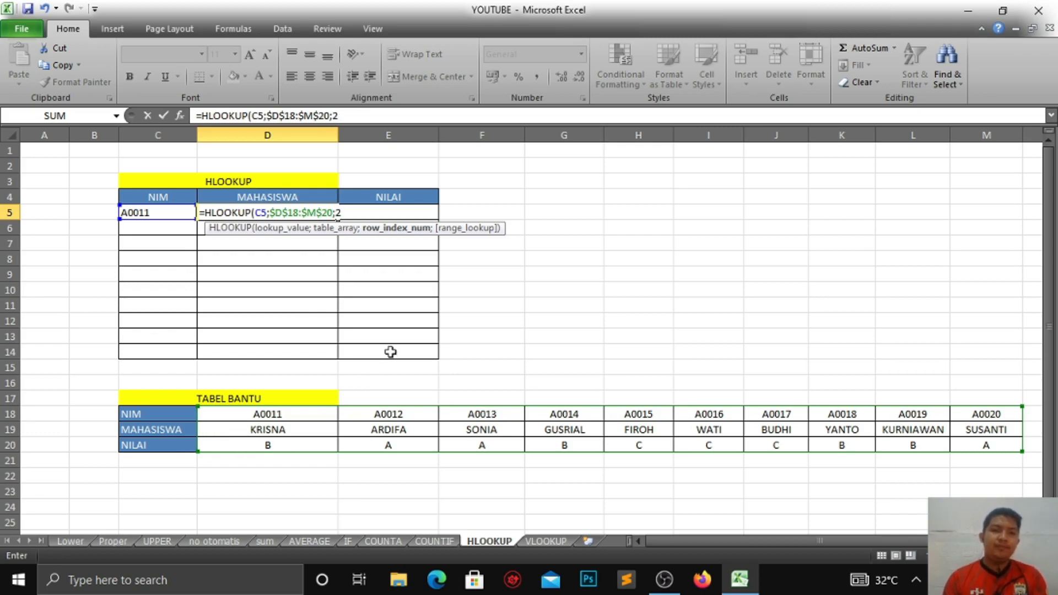
type(";")
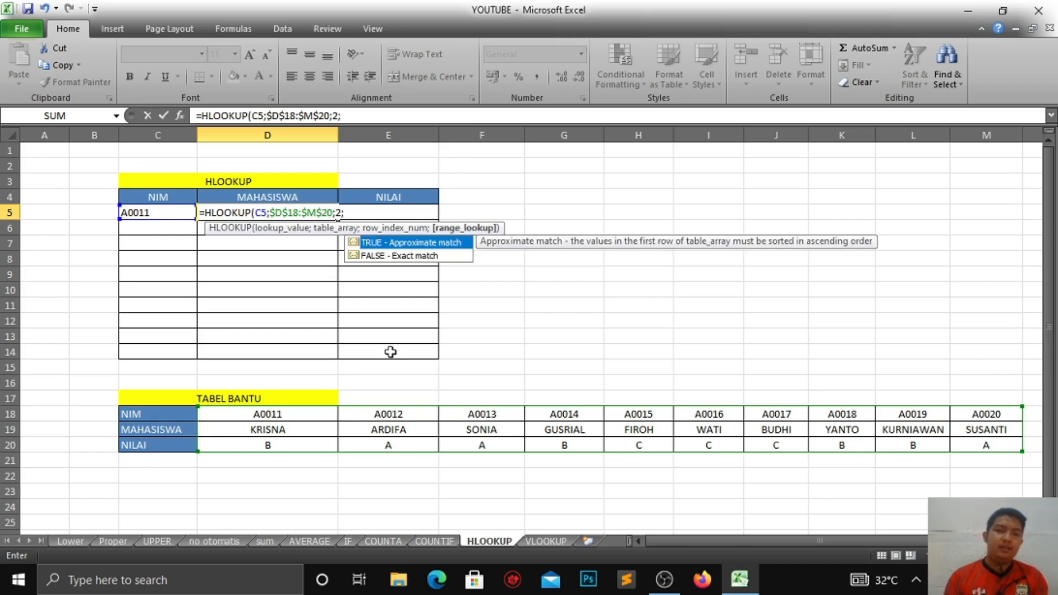
key("Down")
key("Tab")
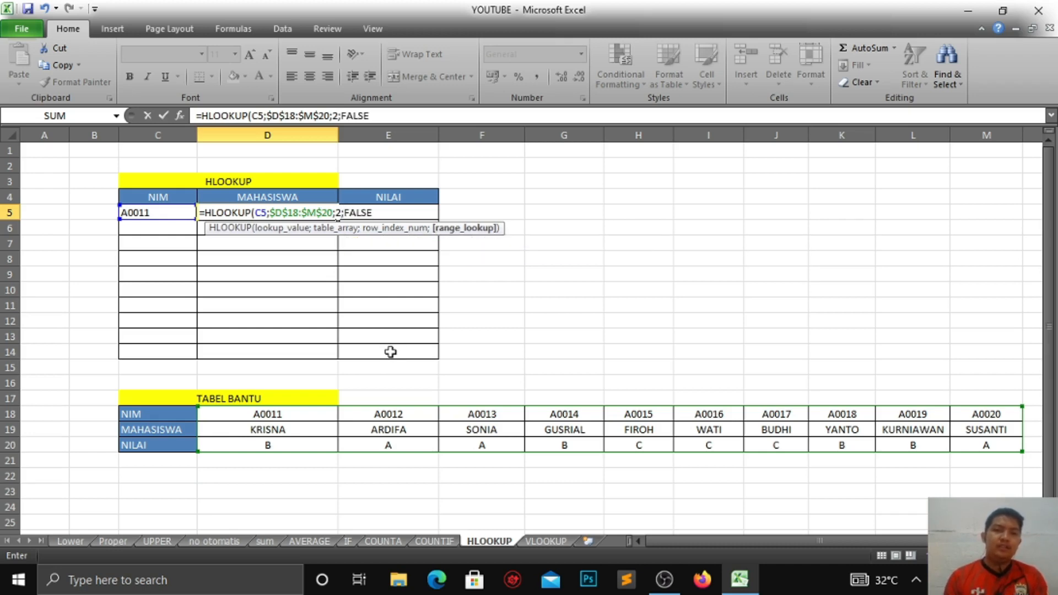
type(")")
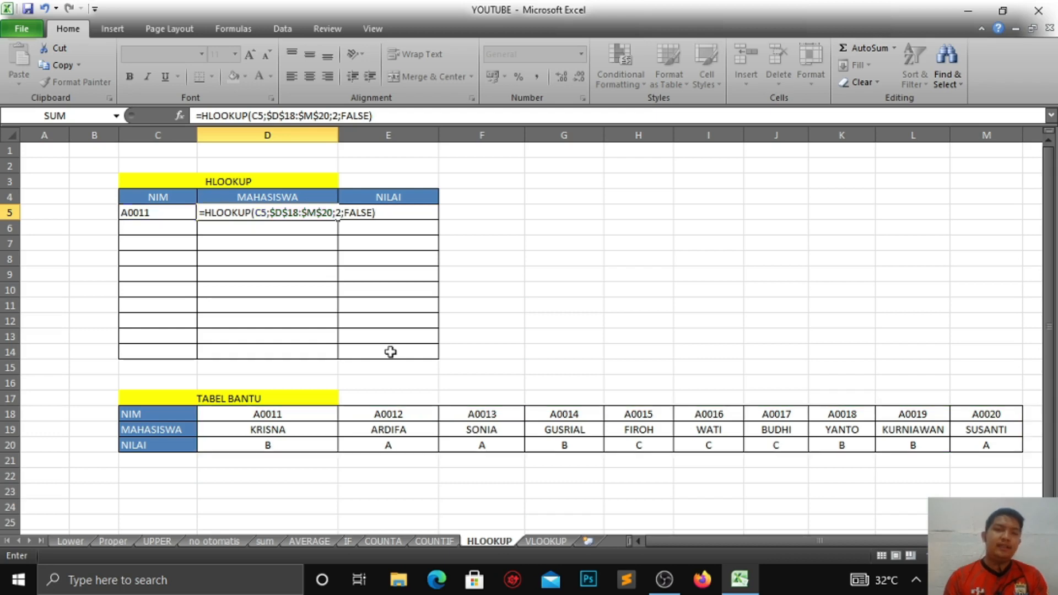
key("Return")
left_click(300, 213)
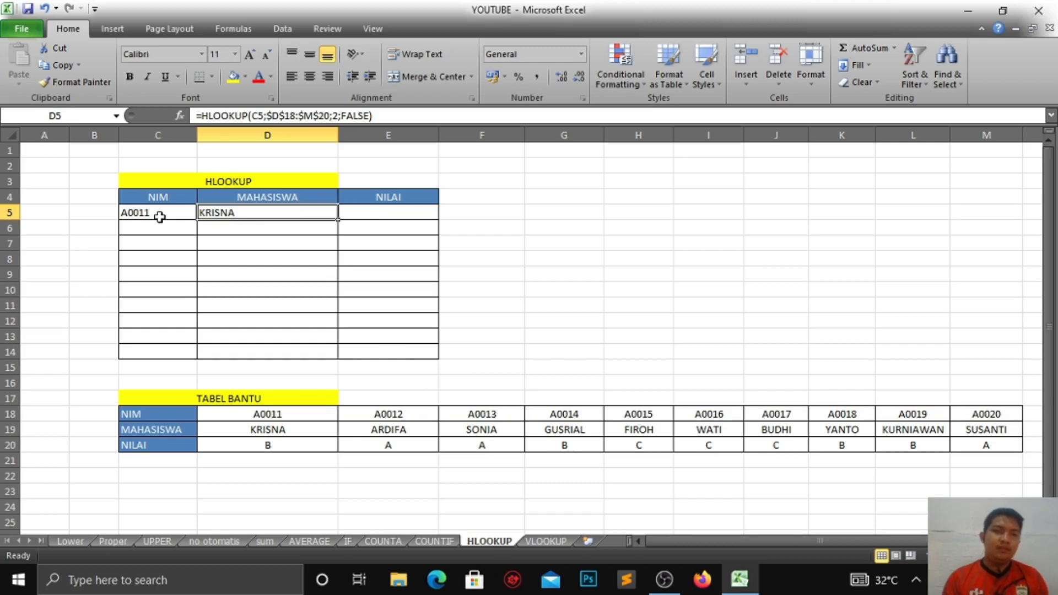
left_click(137, 215)
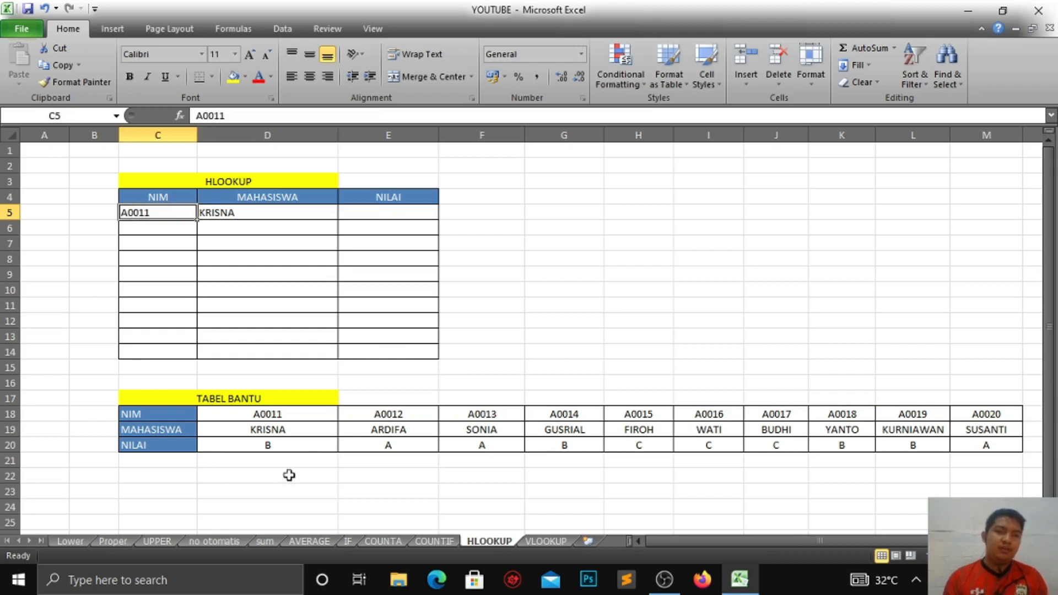
Step: Inspect the first NIM and MAHASISWA cells of the horizontal helper table
left_click(297, 415)
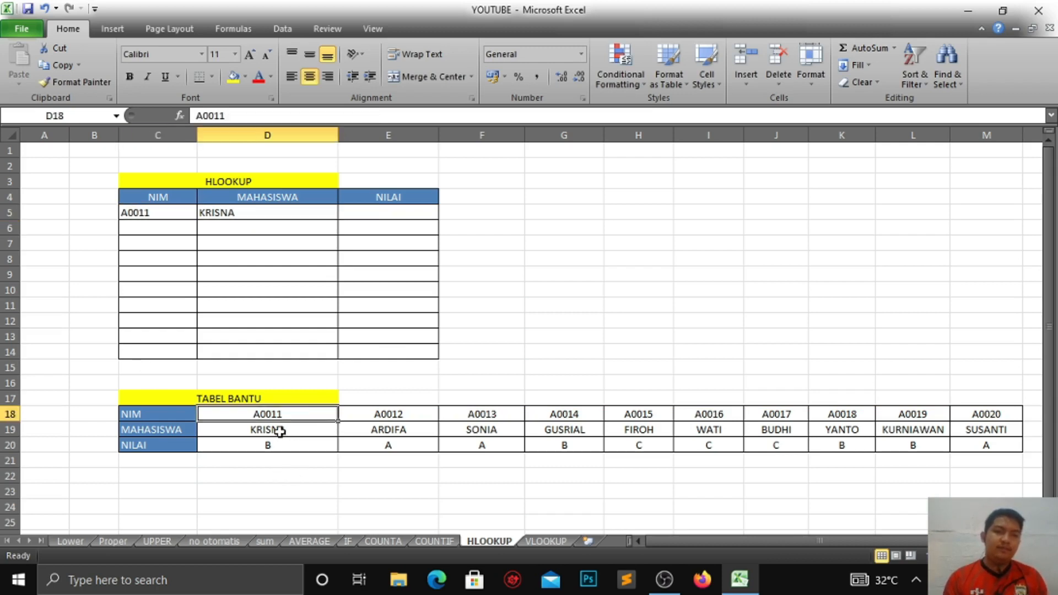
left_click(278, 432)
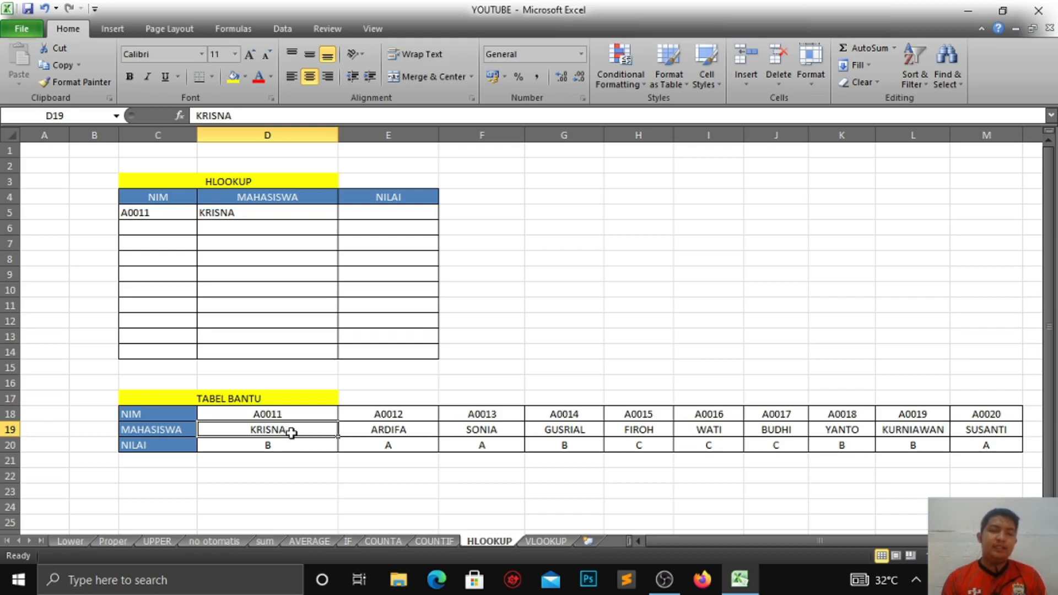
left_click(309, 227)
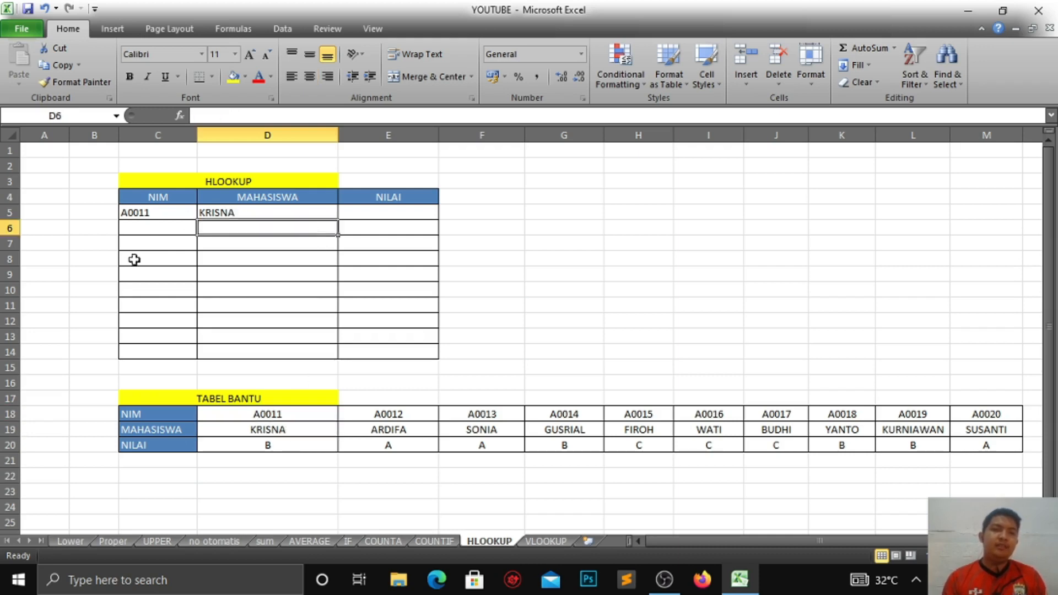
Step: Test the lookup by changing the first NIM to A0019 and then to A0020
double_click(164, 214)
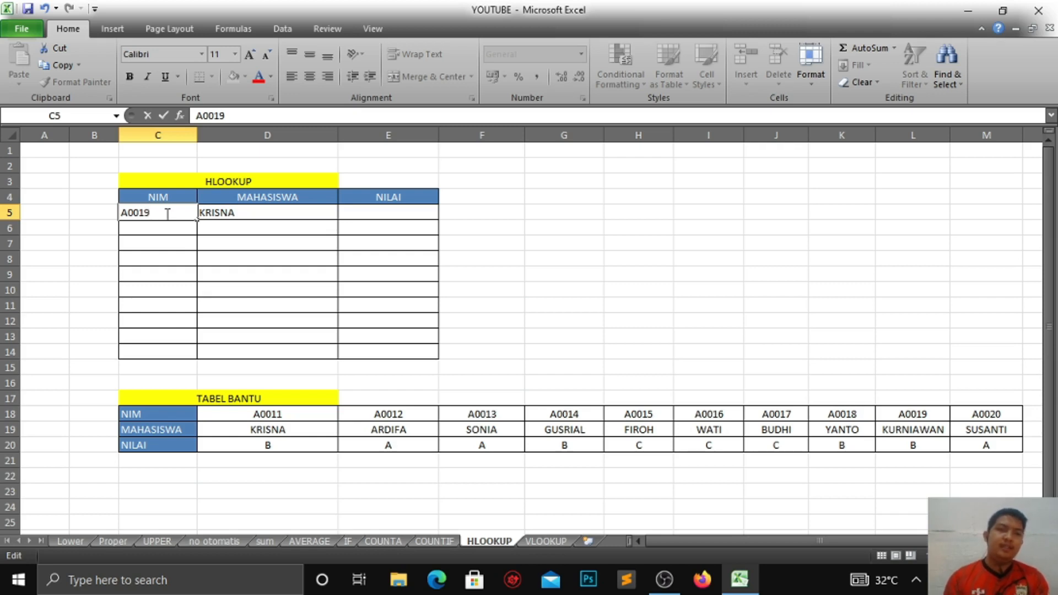
left_click(260, 222)
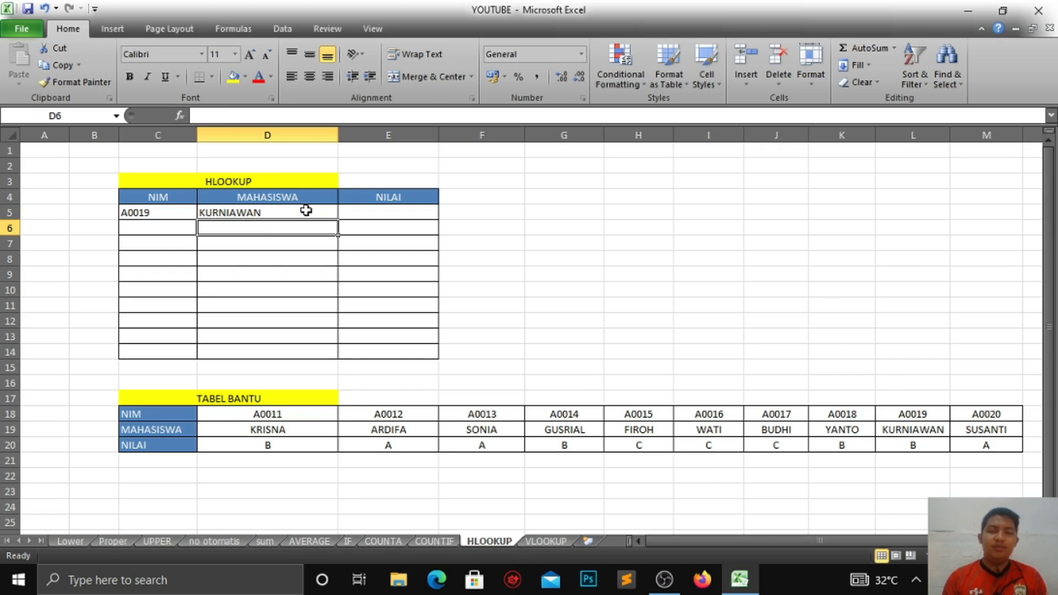
double_click(158, 212)
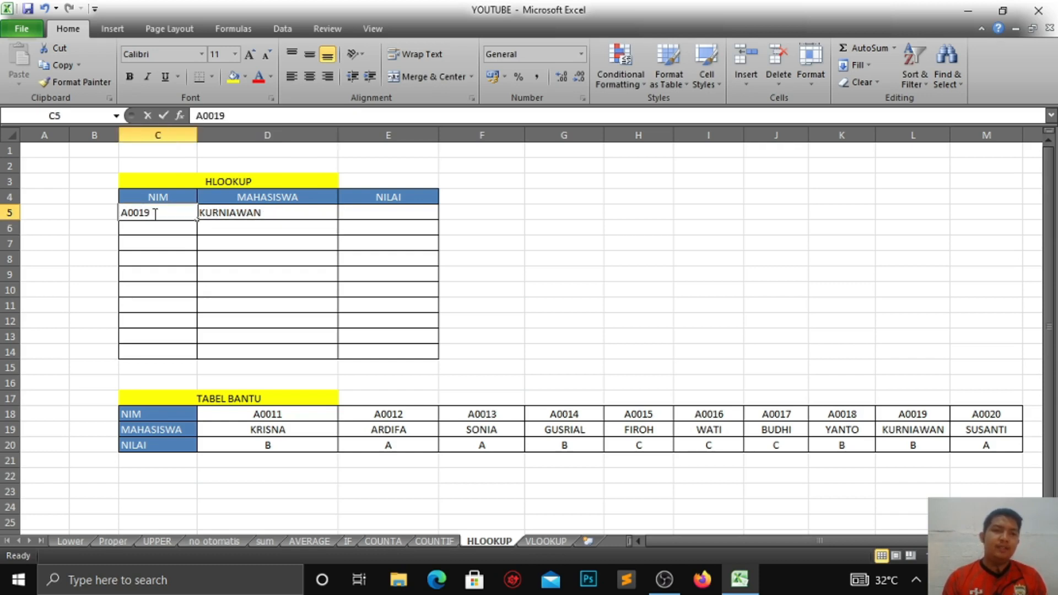
type("2")
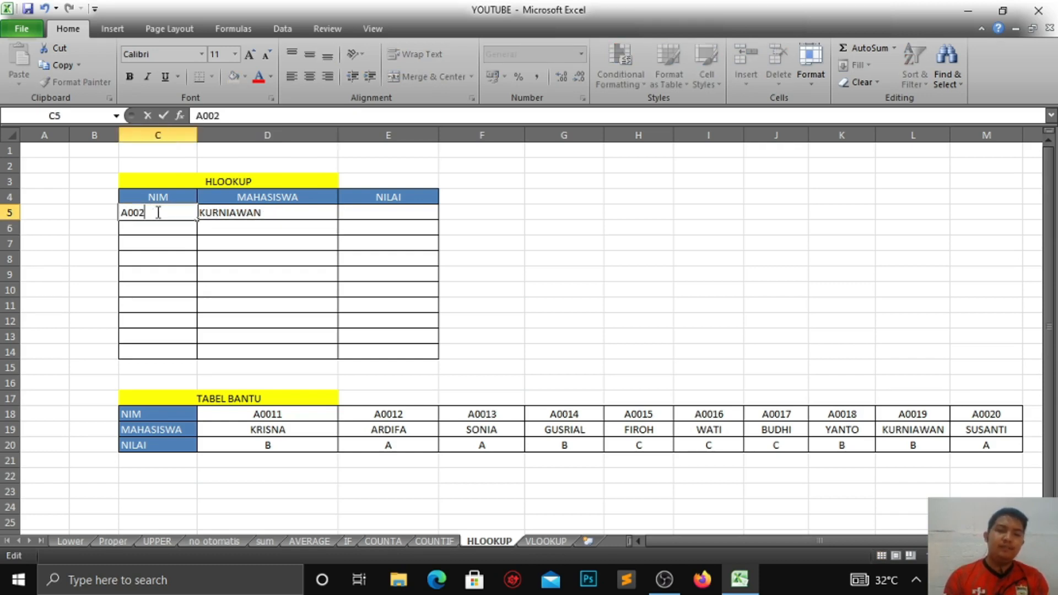
type("0")
left_click(256, 231)
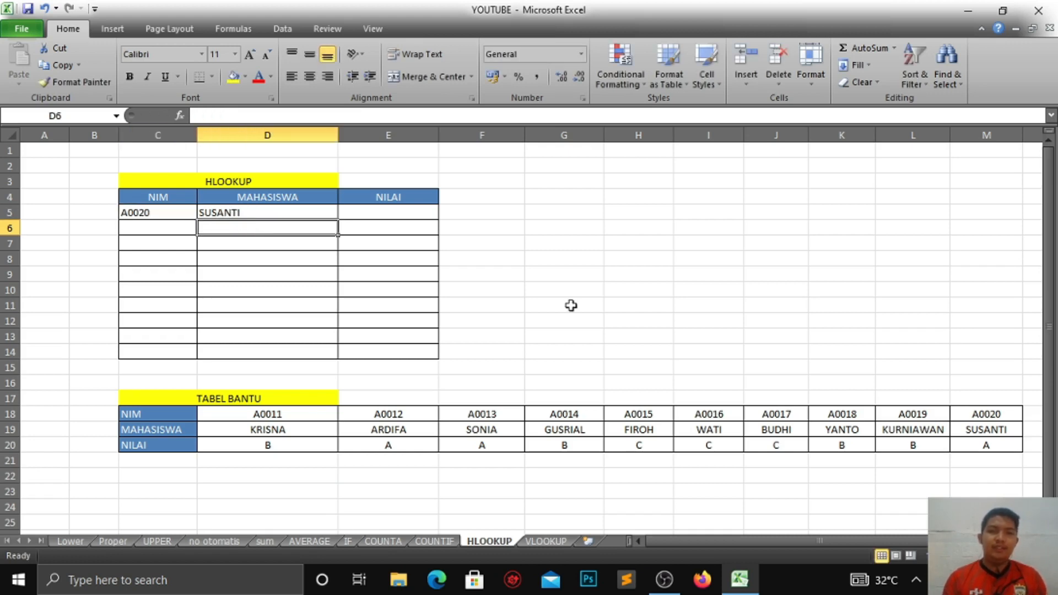
left_click(986, 433)
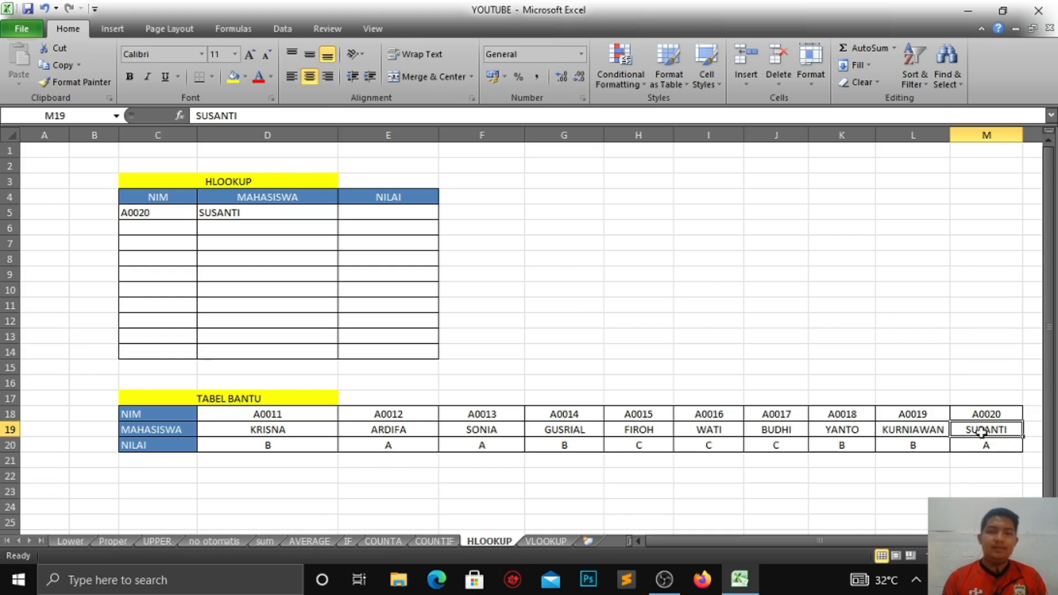
Step: Set the first NIM back to A0011
left_click(163, 214)
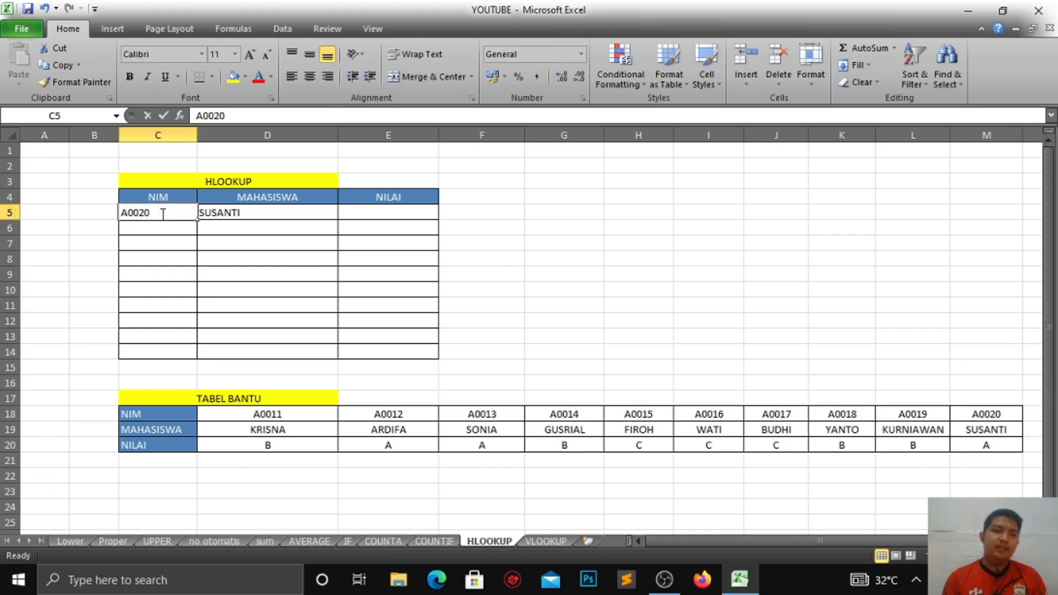
double_click(163, 213)
key("BackSpace")
key("BackSpace")
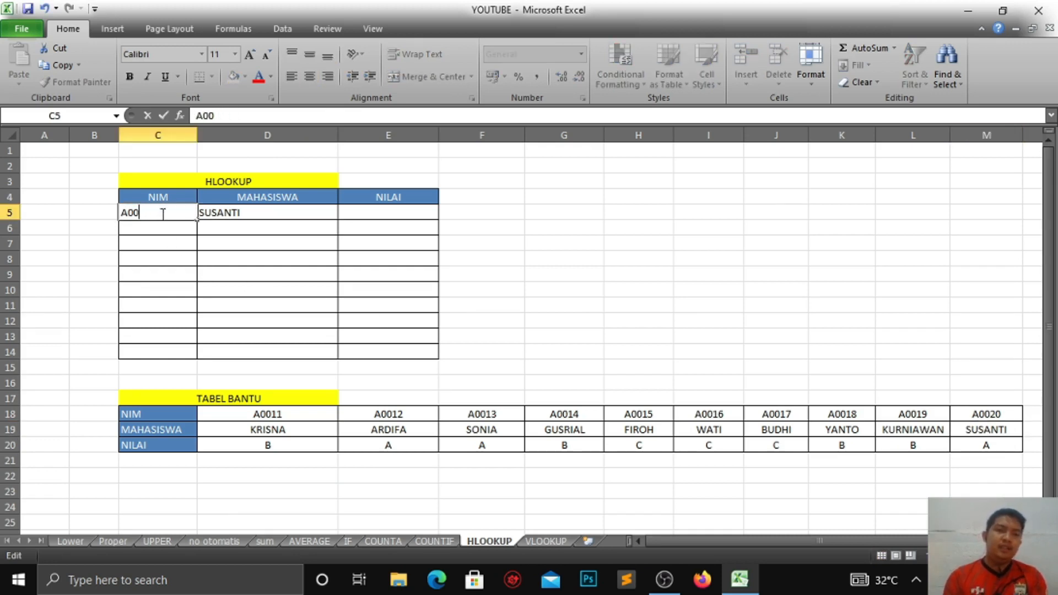
type("11")
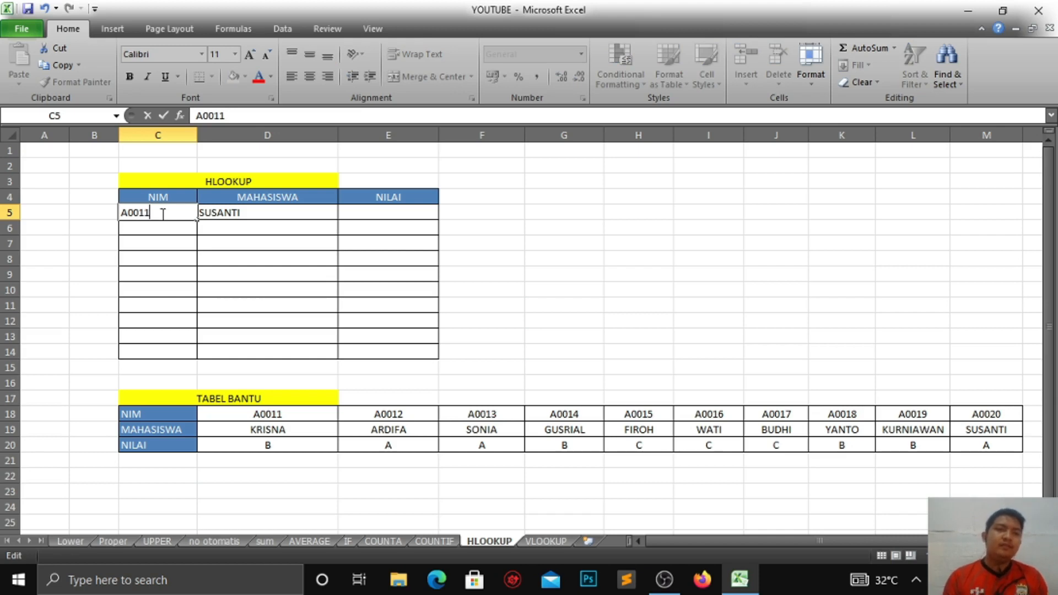
key("ctrl+Return")
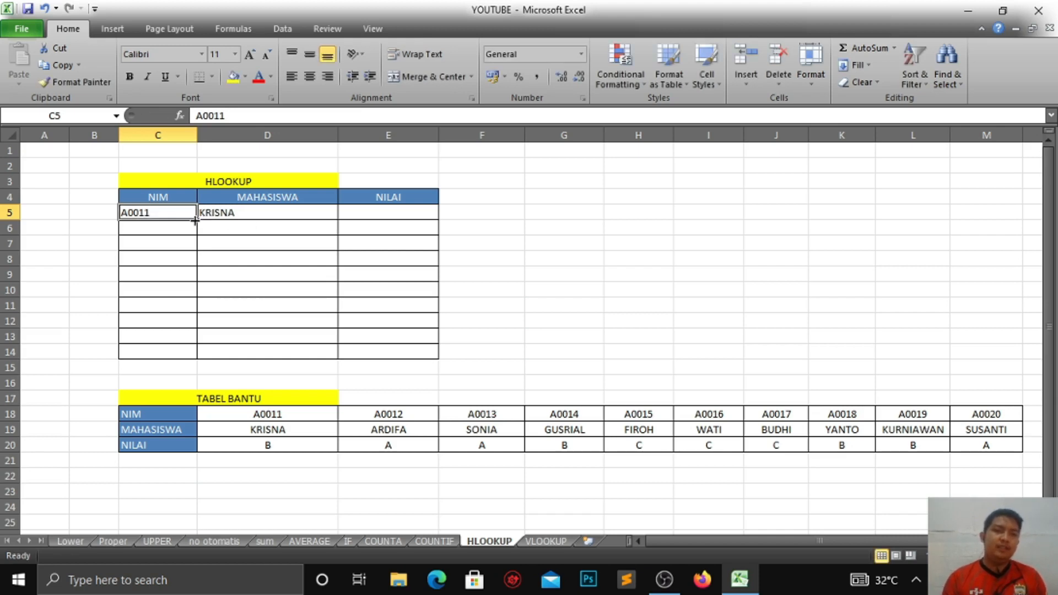
Step: Fill the NIM column down to row 14 as a series from A0011 to A0020
left_click_drag(195, 220, 192, 361)
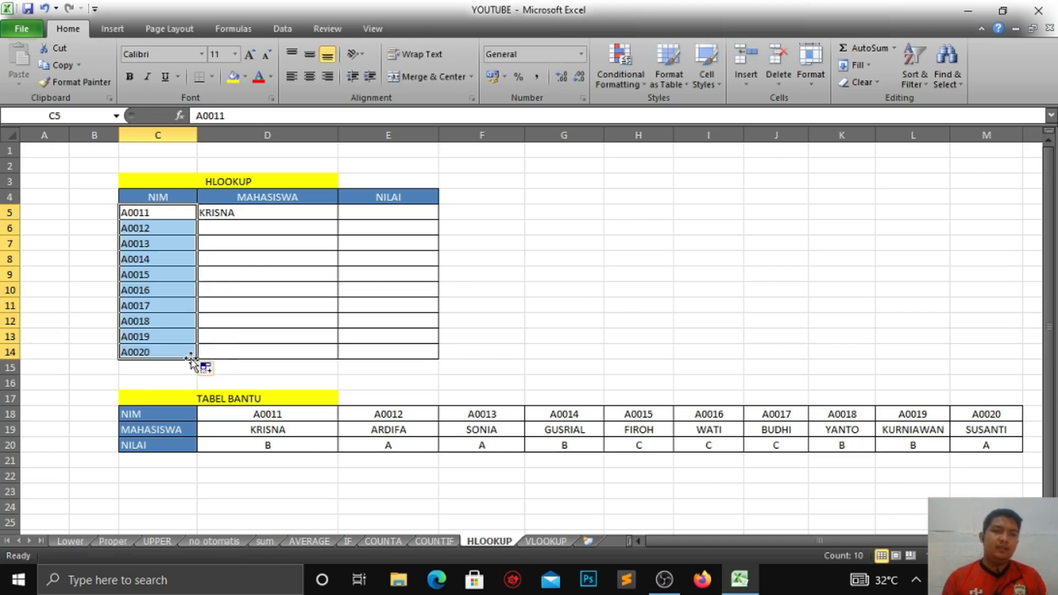
left_click(361, 292)
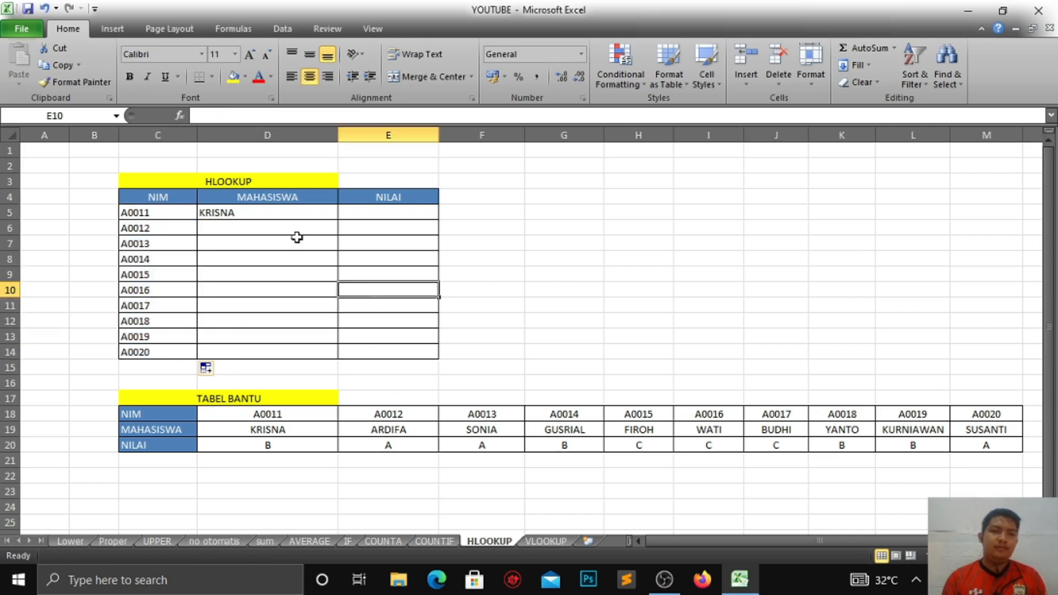
Step: Copy the MAHASISWA HLOOKUP formula down through row 14
left_click(202, 214)
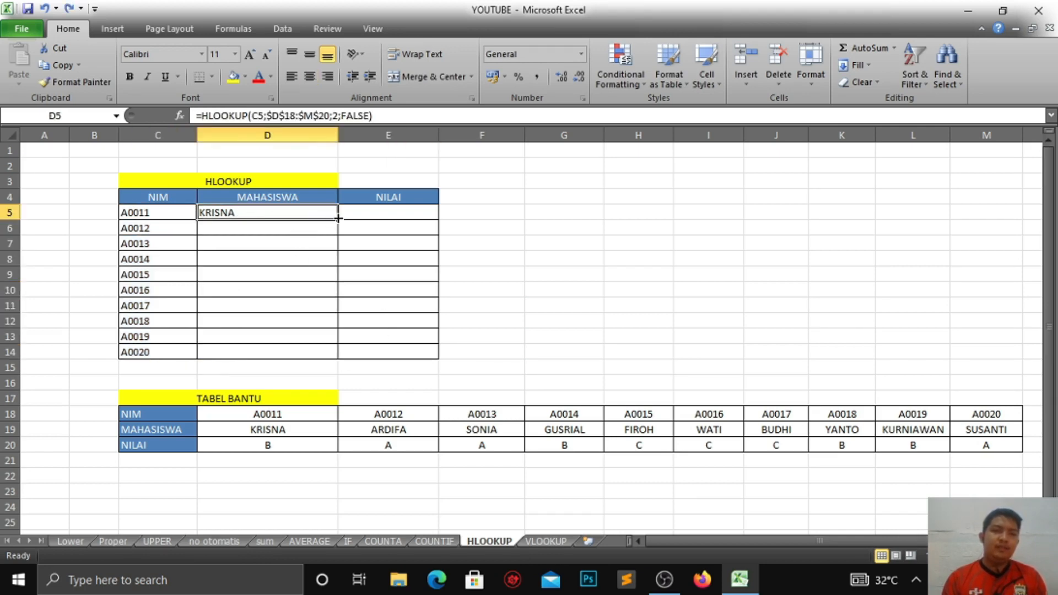
left_click_drag(338, 218, 335, 361)
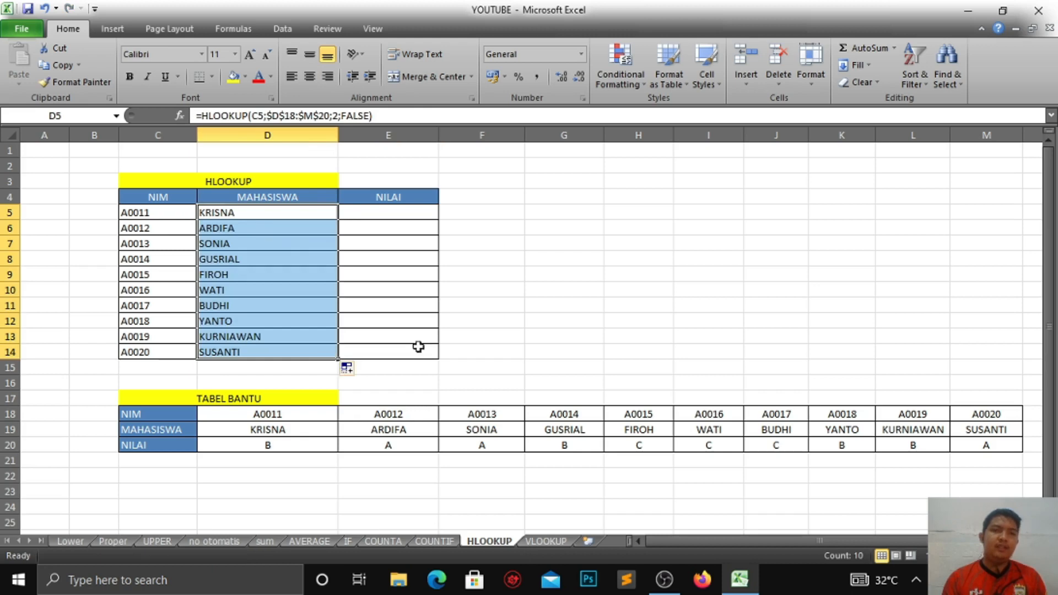
left_click(510, 322)
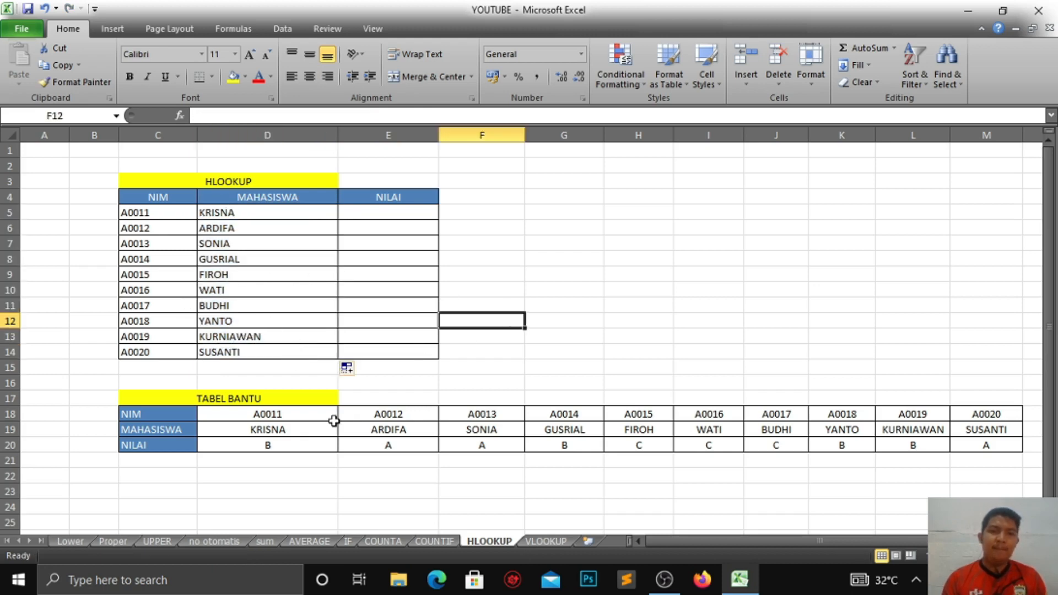
Step: Test the lookup by changing the fourth NIM to A0011
left_click(238, 261)
left_click(175, 263)
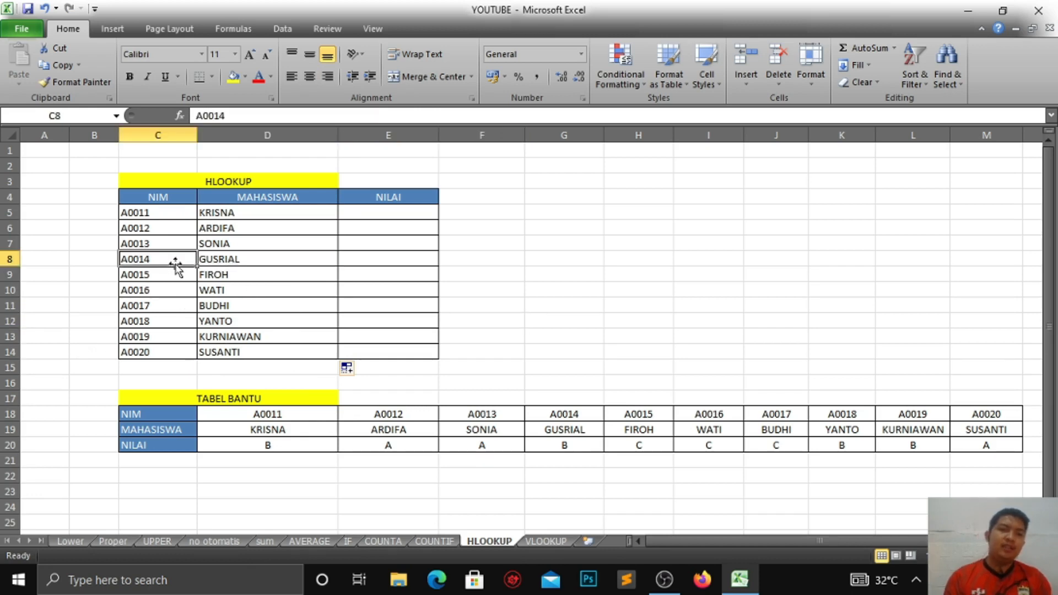
key("ctrl+Down")
double_click(166, 262)
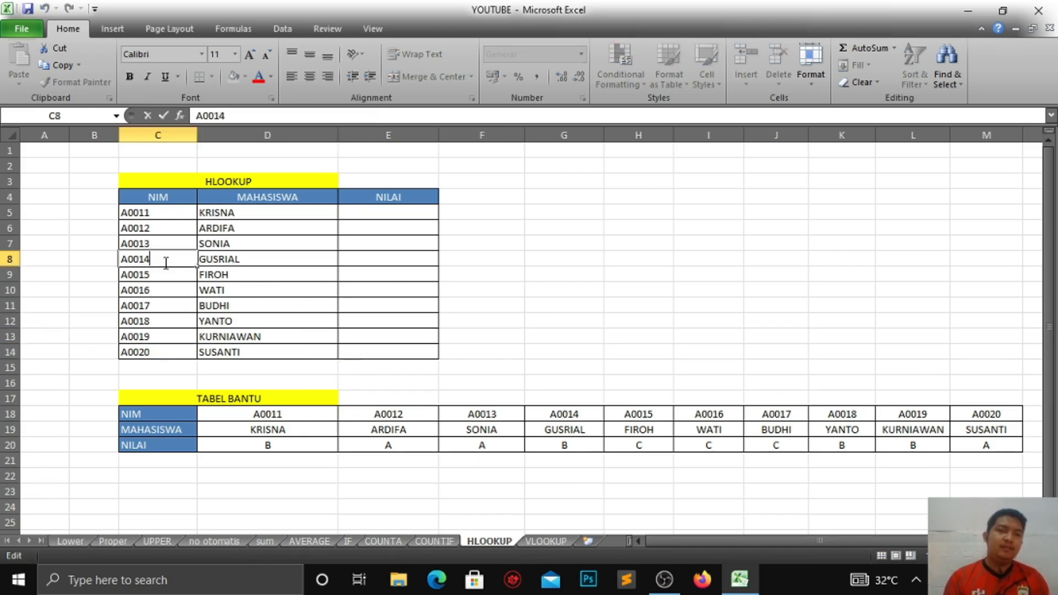
key("BackSpace")
key("BackSpace")
left_click(457, 271)
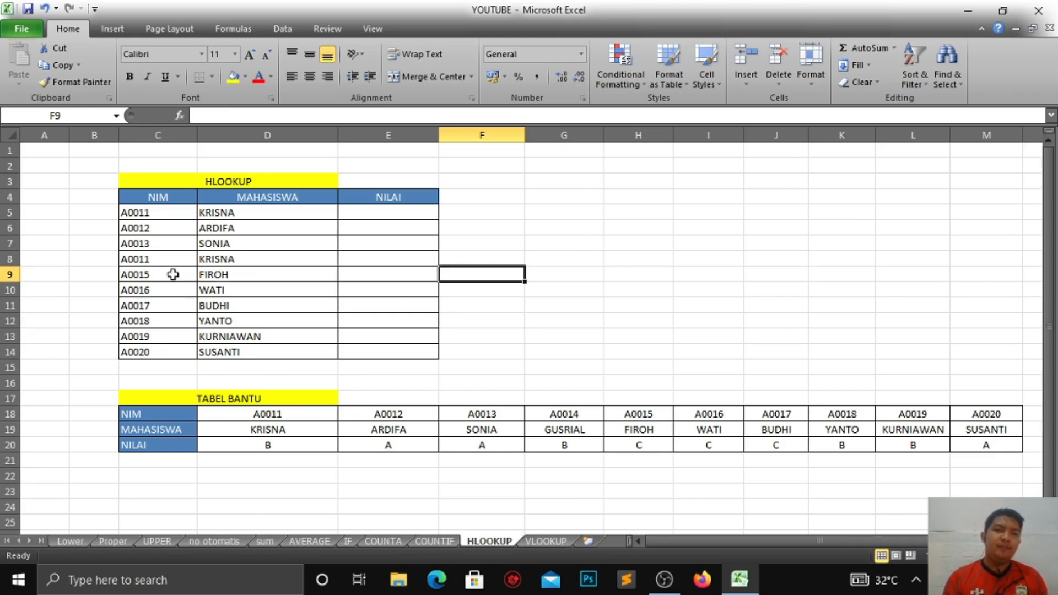
Step: Set the fourth NIM back to A0014
left_click(155, 261)
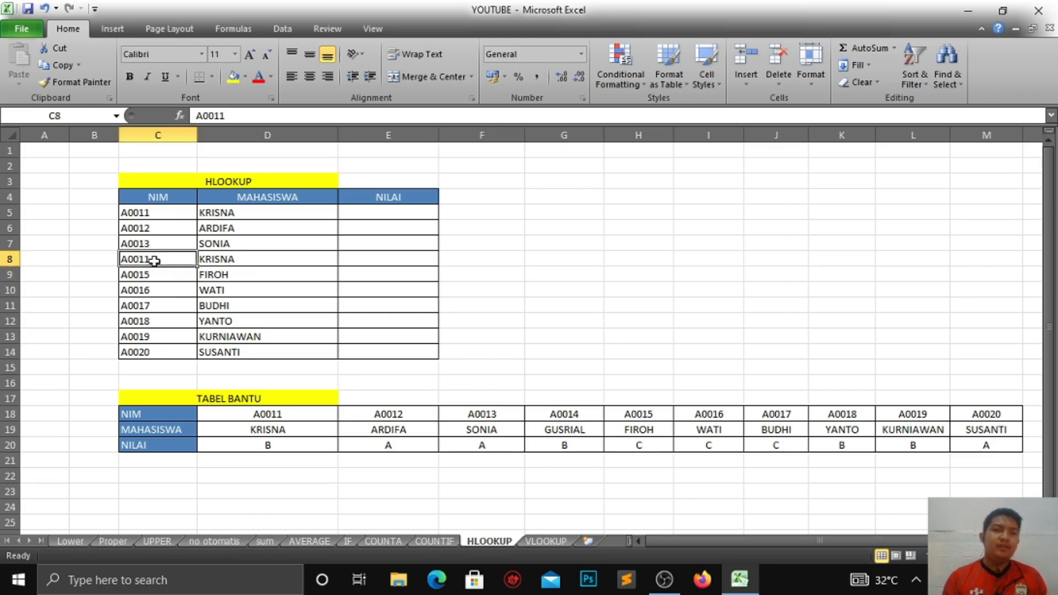
double_click(154, 260)
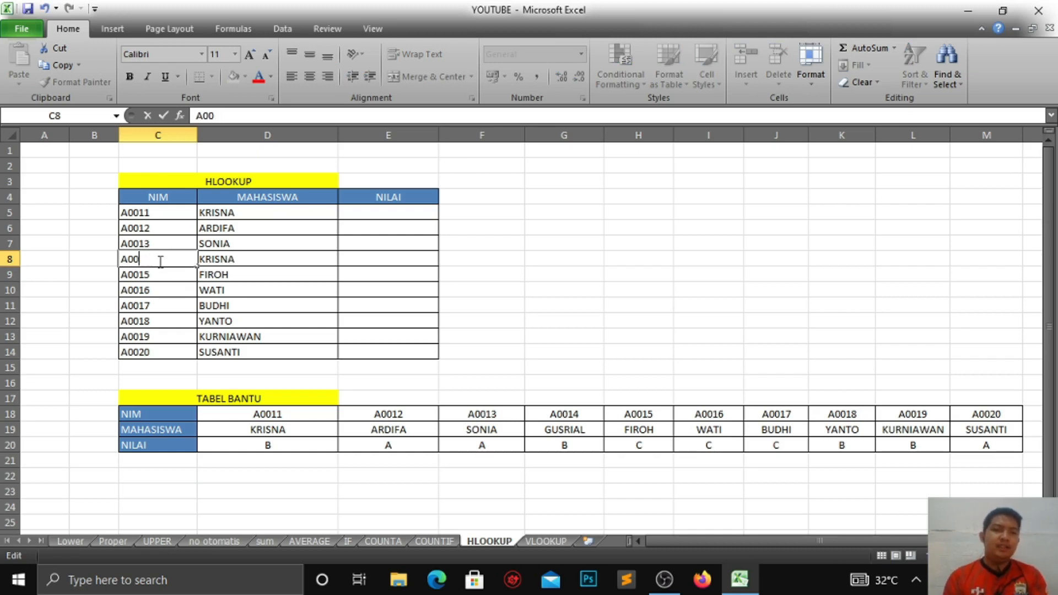
type("4")
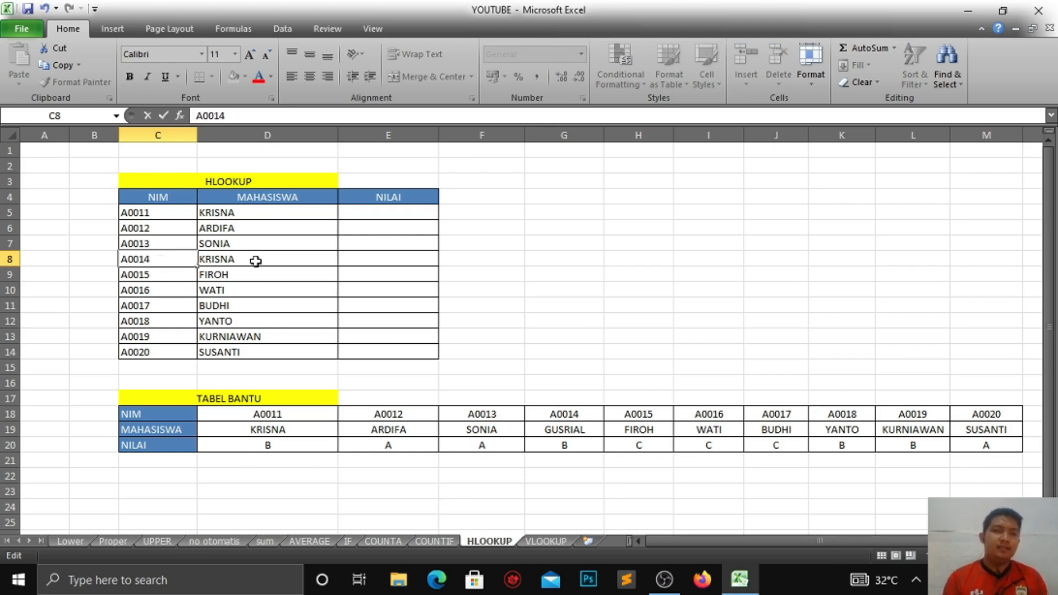
left_click(331, 257)
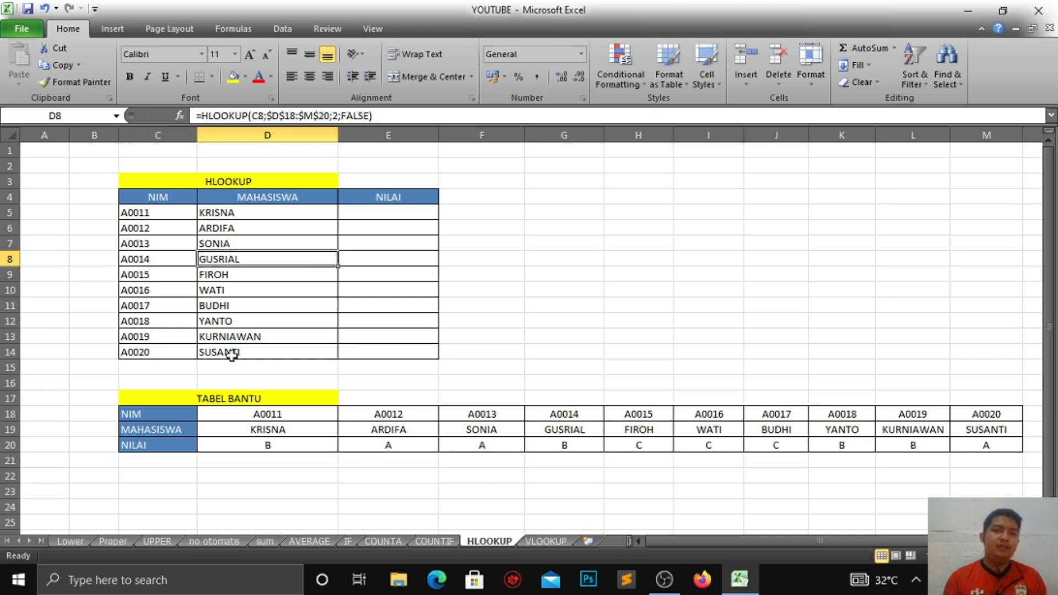
Step: Review the HLOOKUP formula in the first MAHASISWA cell
left_click(370, 214)
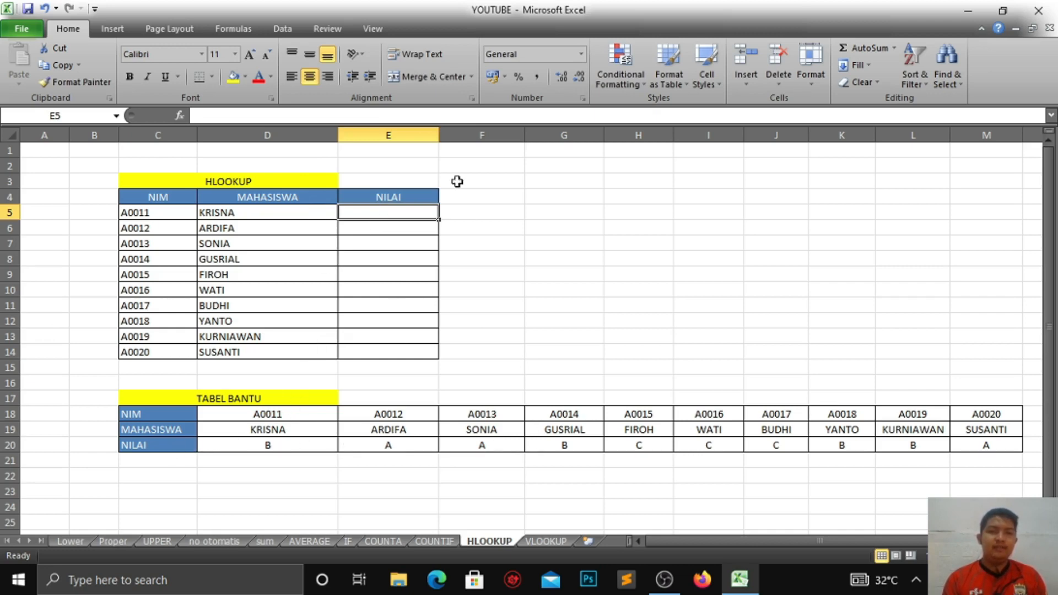
left_click(264, 216)
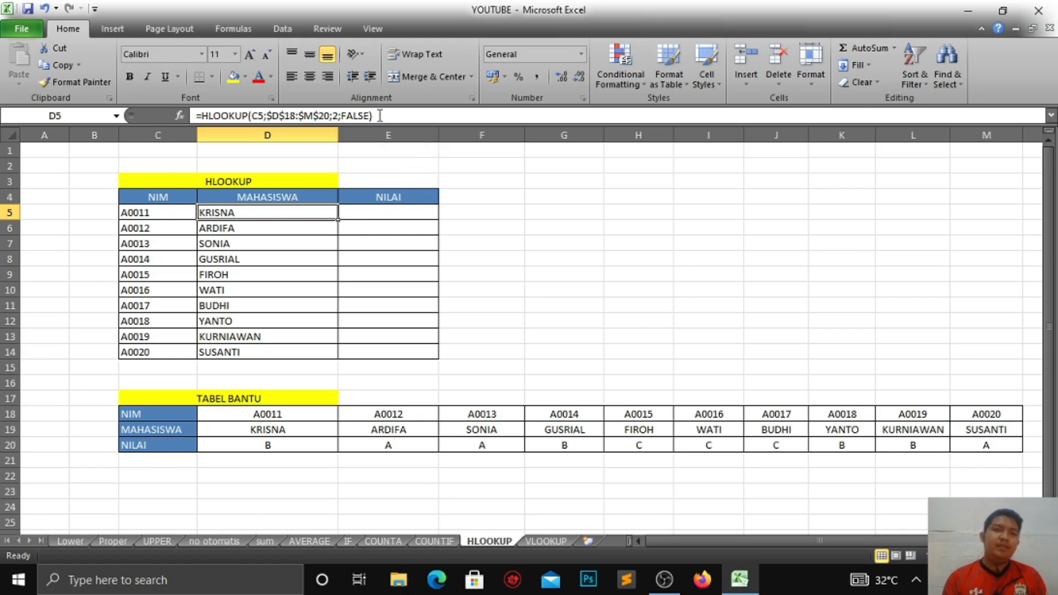
Step: Start an HLOOKUP formula in the first NILAI cell using the row's NIM and the absolute helper table range $D$18:$M$20
left_click(372, 211)
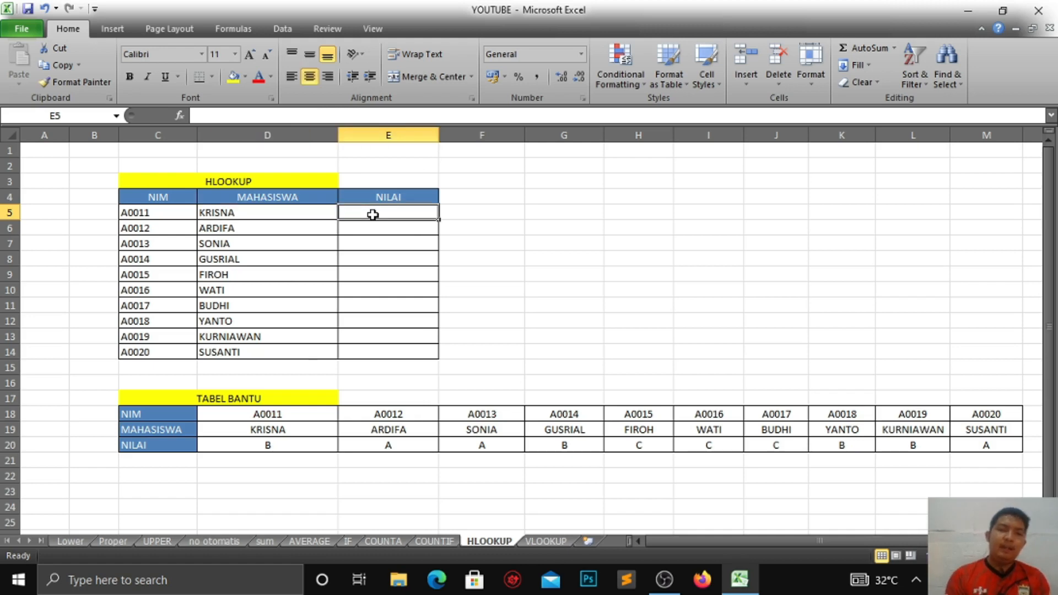
type("=H")
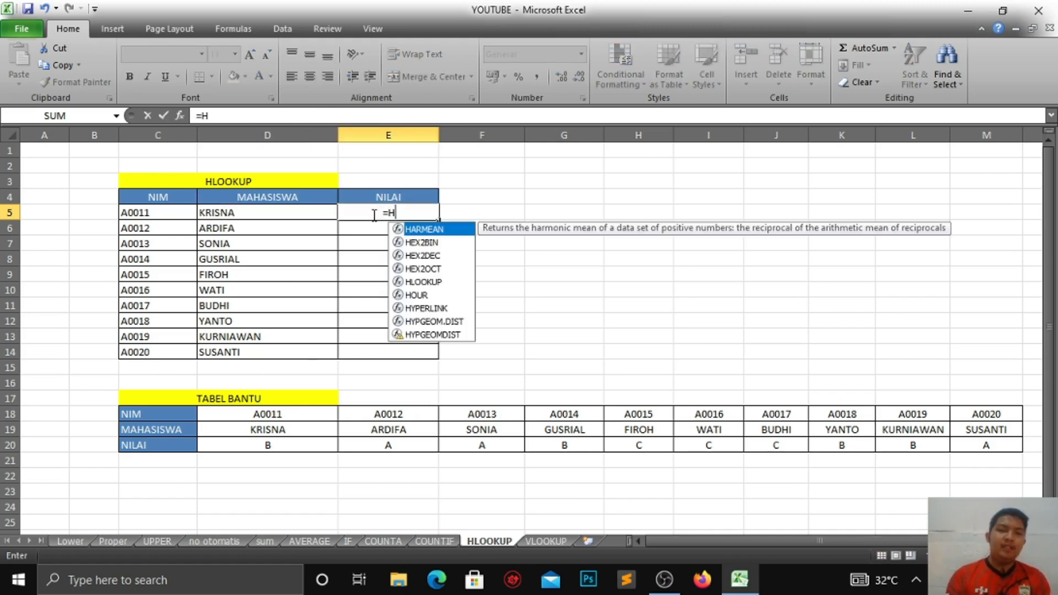
type(";")
key("BackSpace")
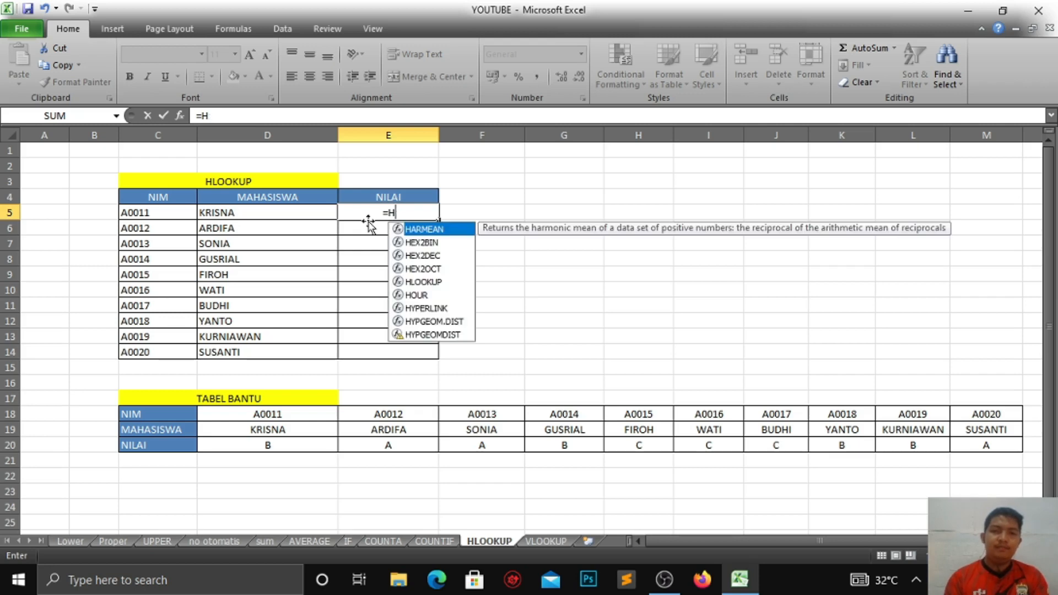
type("L")
key("Tab")
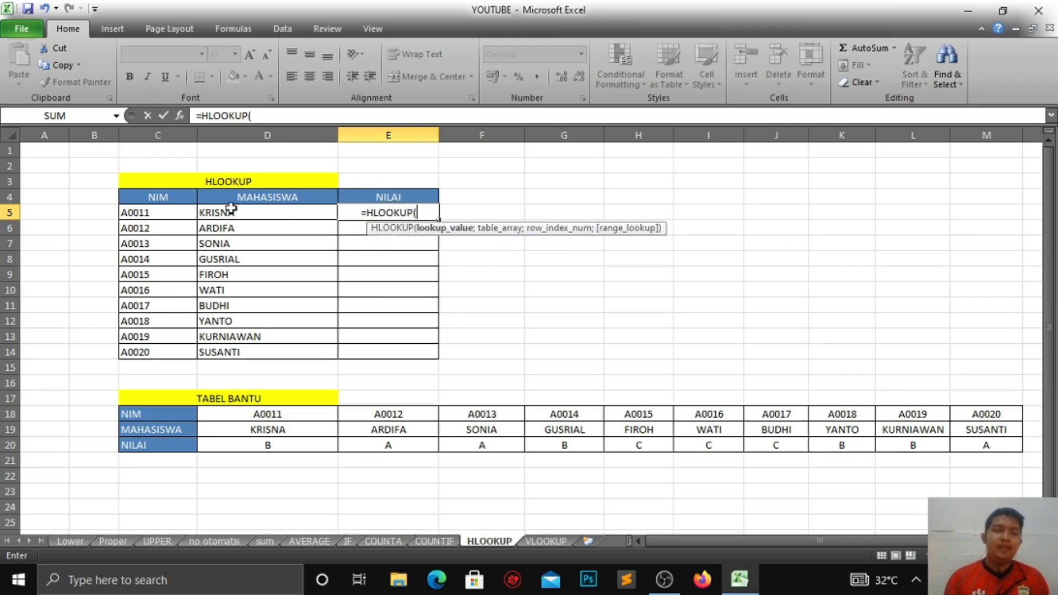
left_click(138, 212)
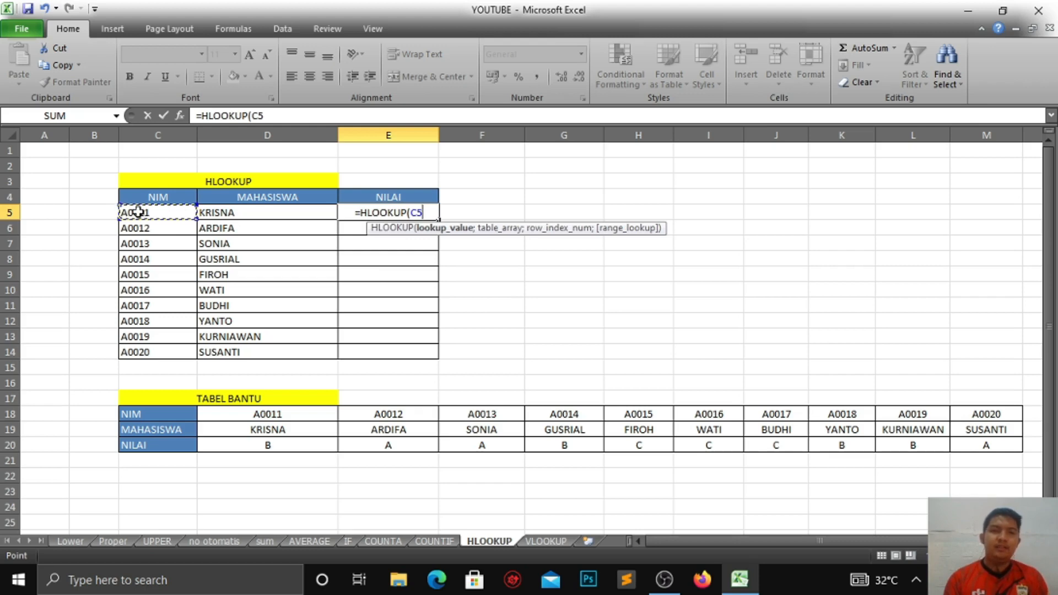
type(";")
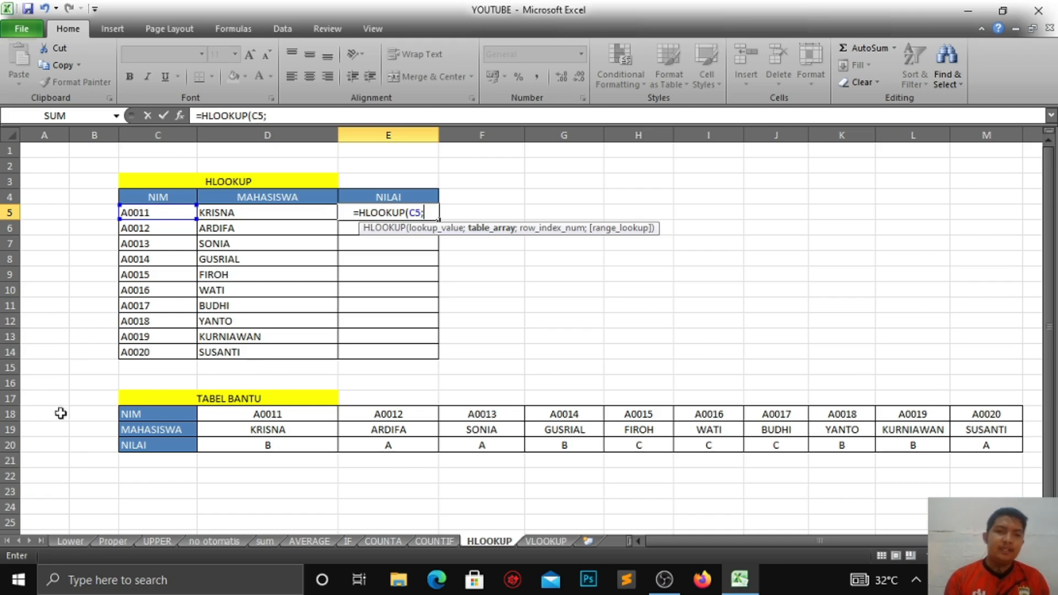
left_click_drag(231, 412, 1004, 447)
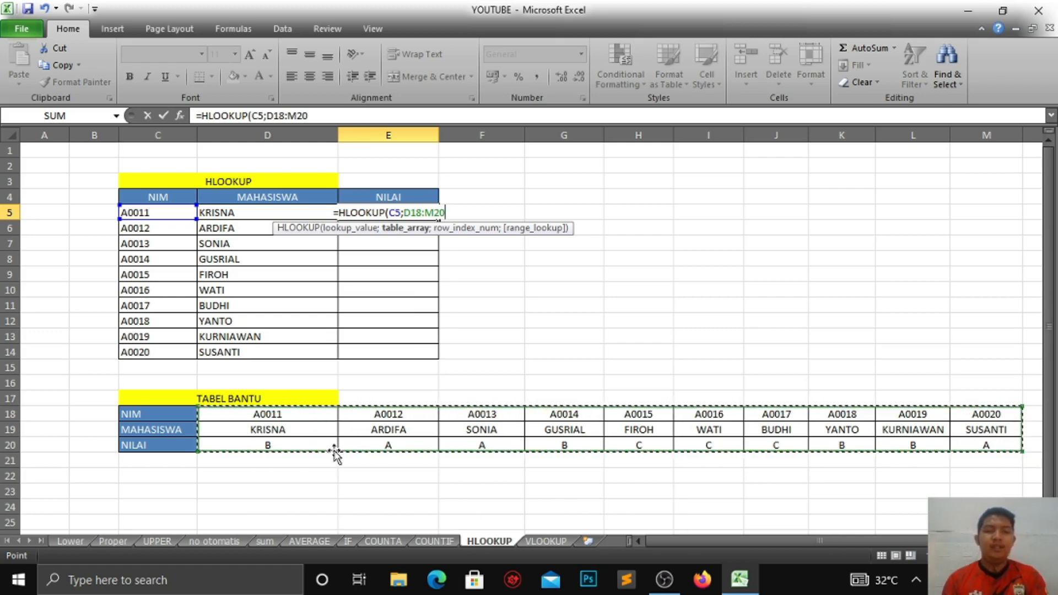
key("F4")
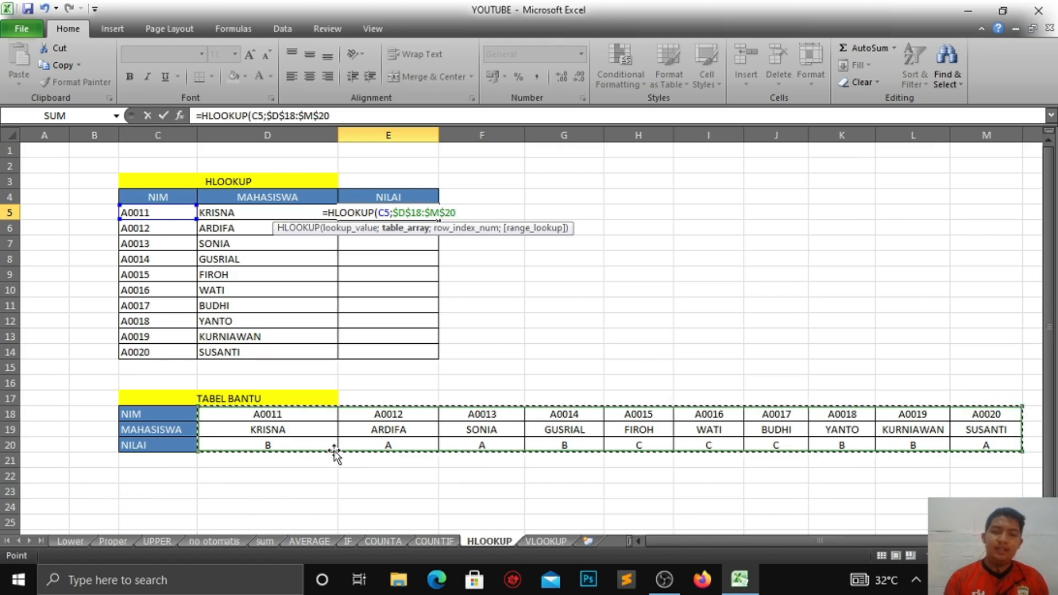
Step: Complete the NILAI formula with row index 3 and FALSE for an exact match, and enter it
type(";")
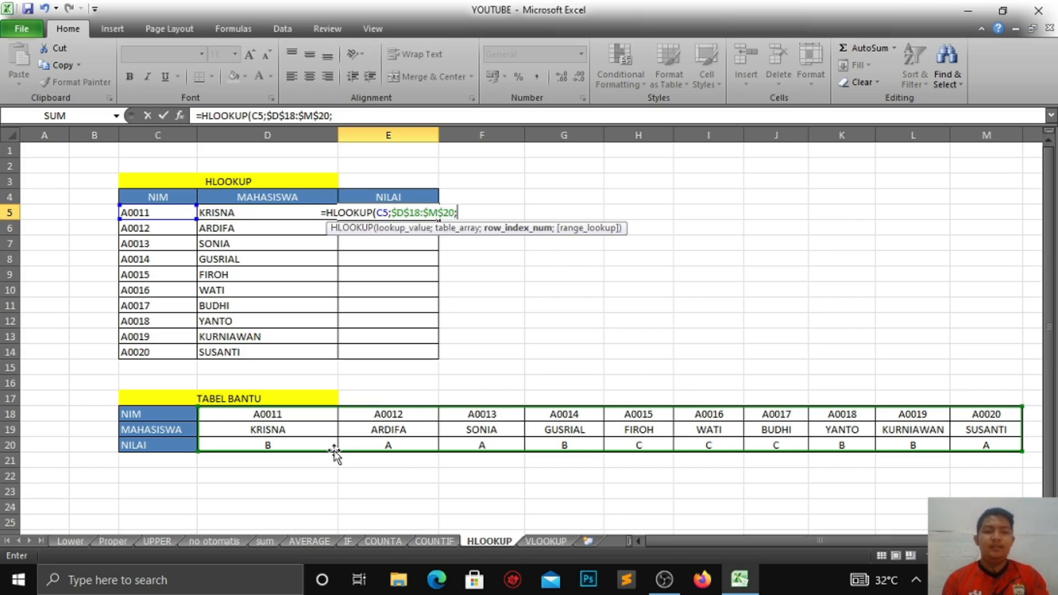
type("3")
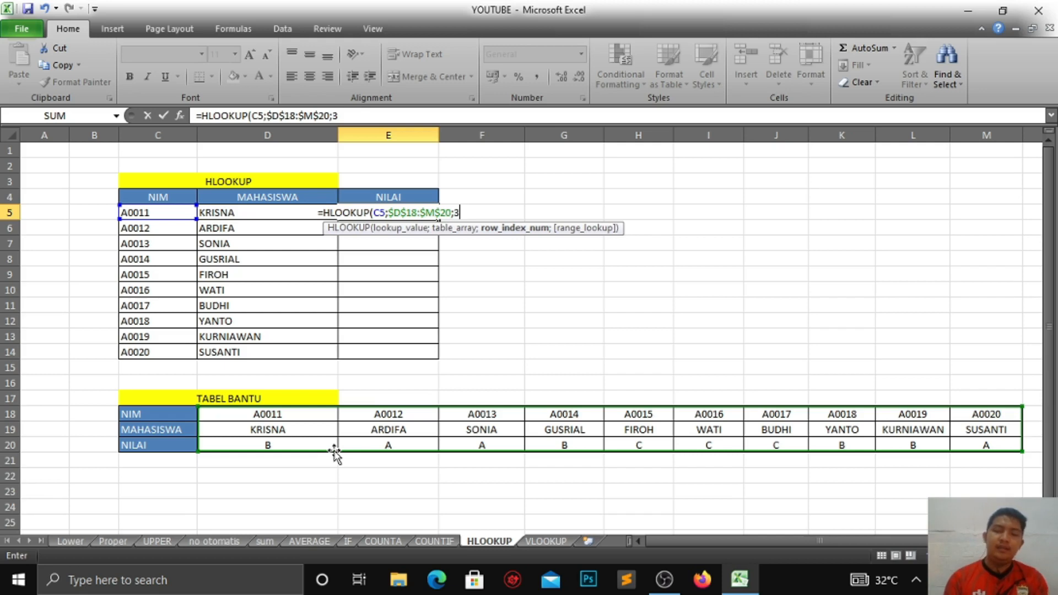
type(";")
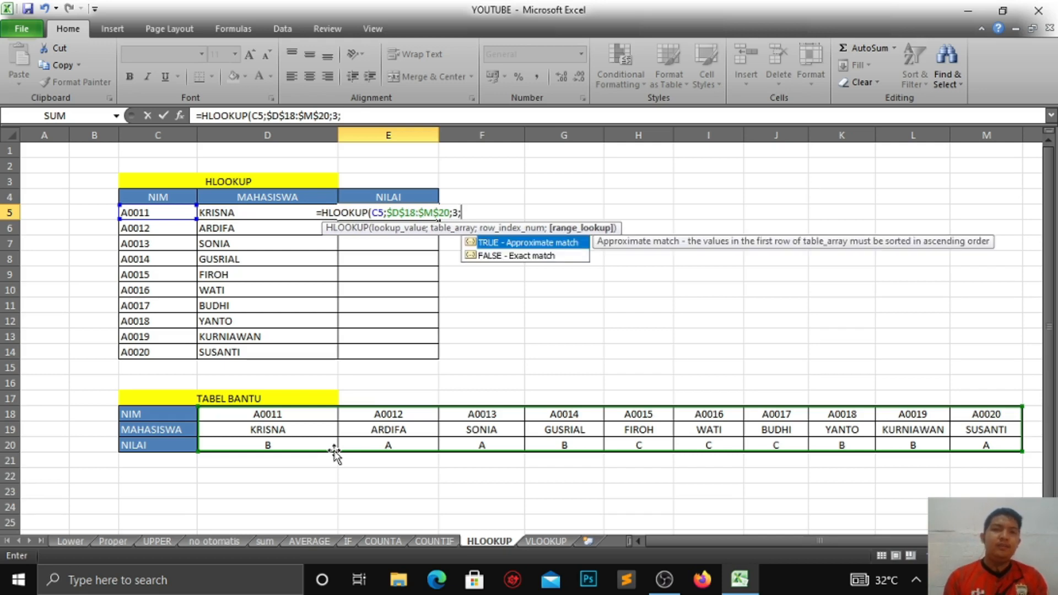
key("Down")
key("Tab")
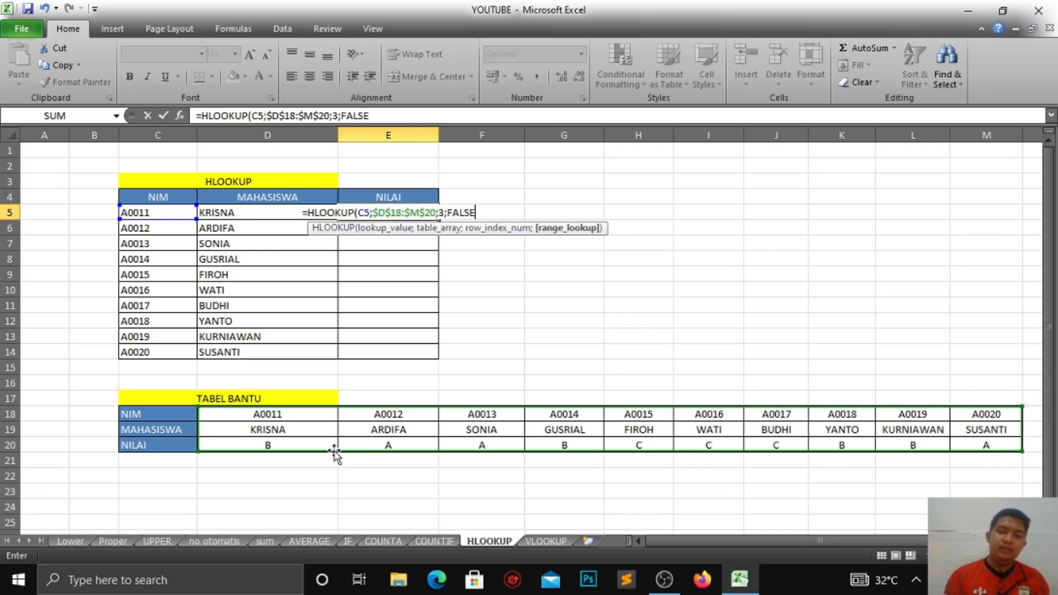
type(")")
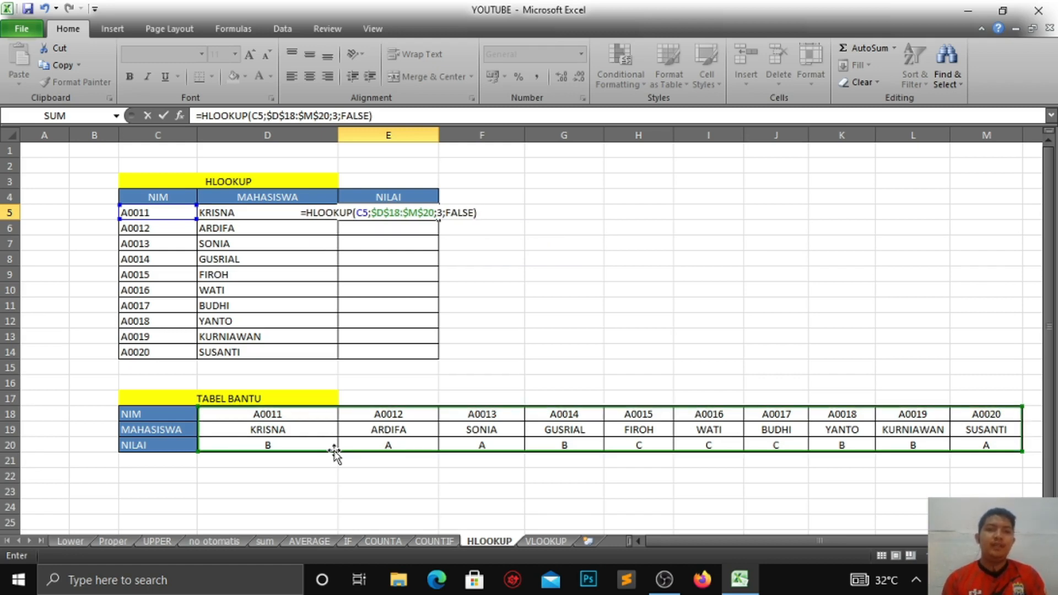
key("Return")
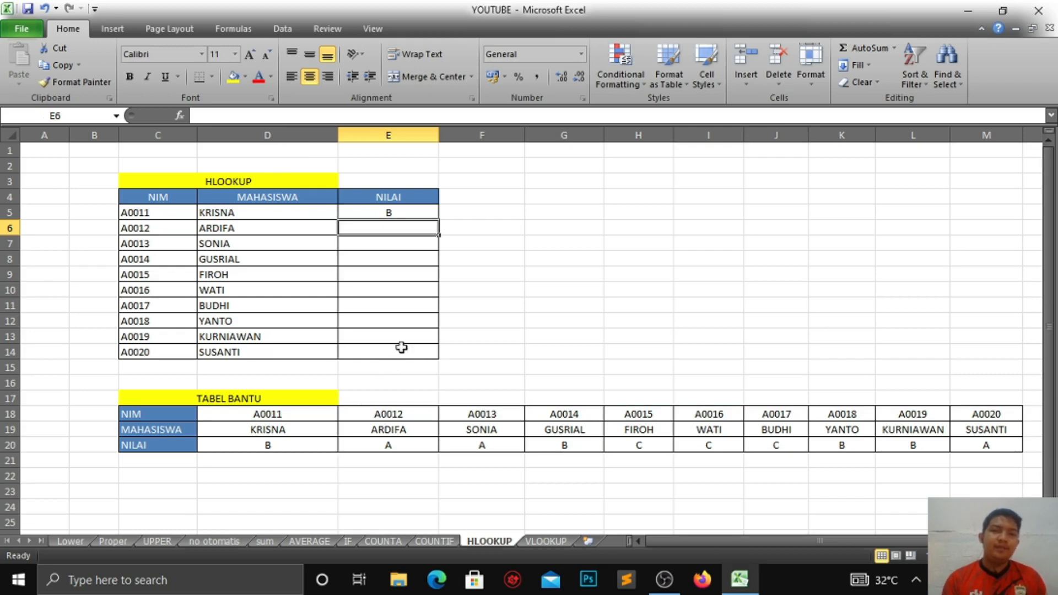
Step: Copy the NILAI HLOOKUP formula down through row 14
left_click(428, 215)
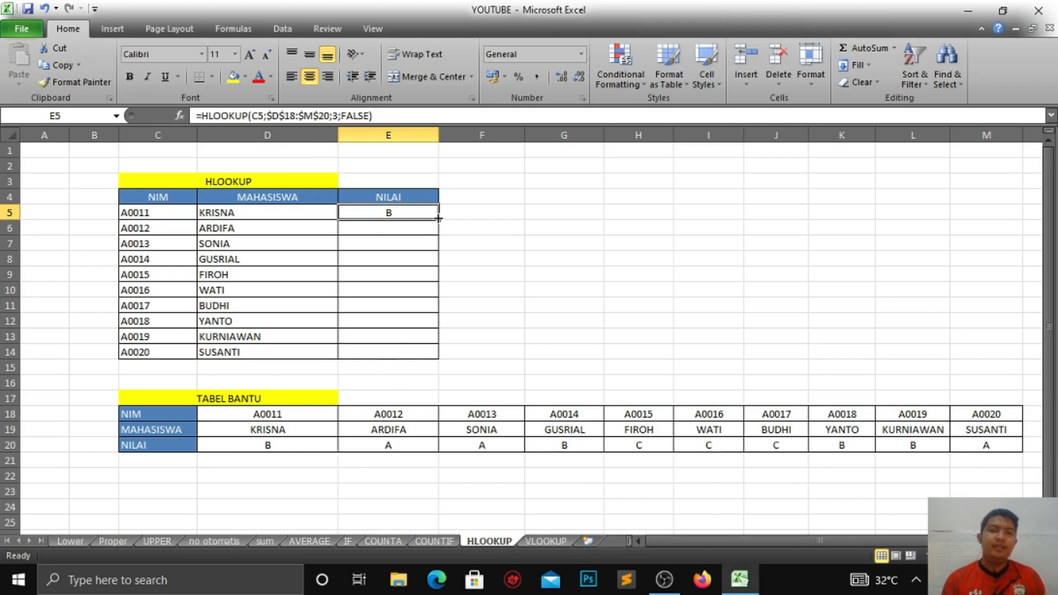
left_click_drag(438, 219, 433, 358)
left_click(483, 305)
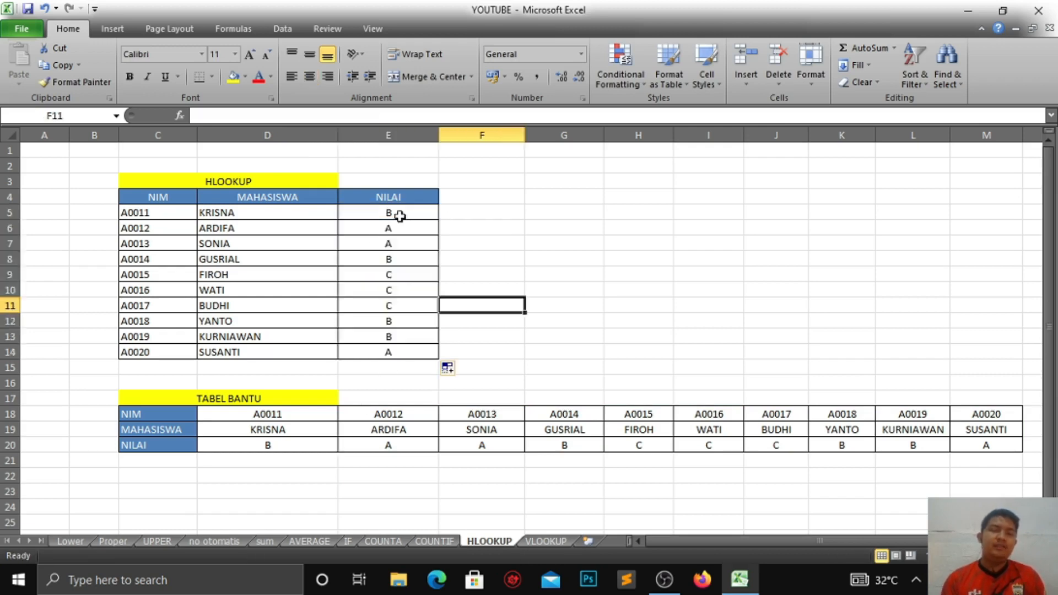
Step: Inspect the copied NILAI formulas and compare them with the grades in the helper table
left_click(429, 356)
left_click(421, 213)
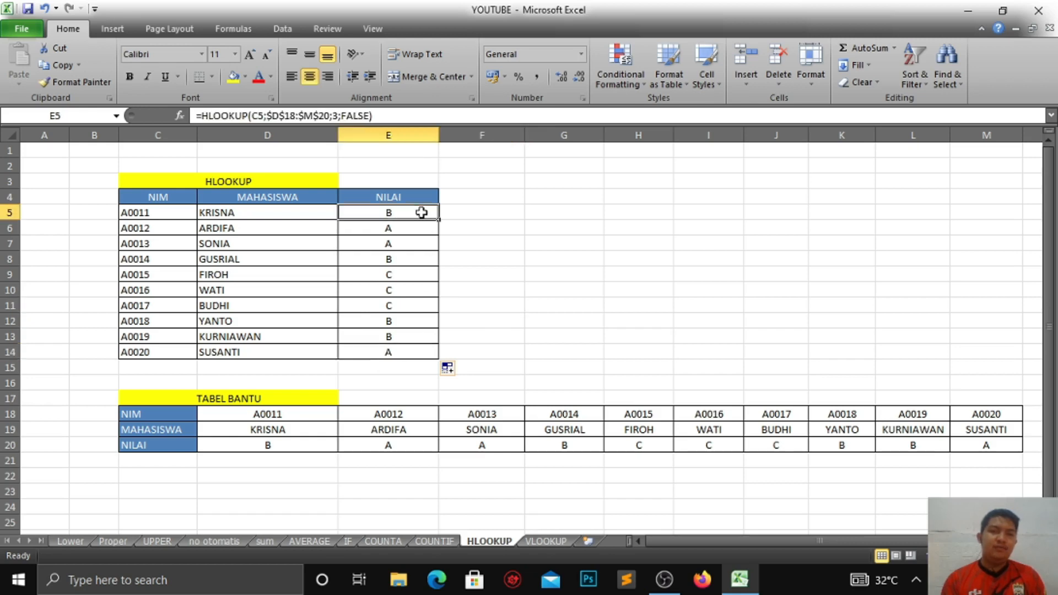
left_click(403, 241)
left_click(396, 227)
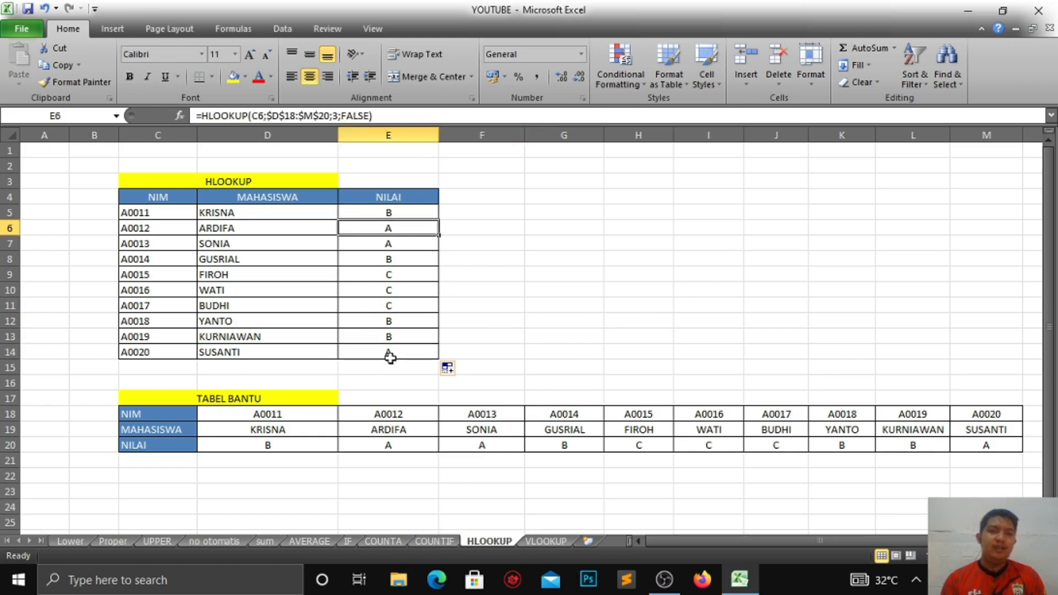
left_click(407, 212)
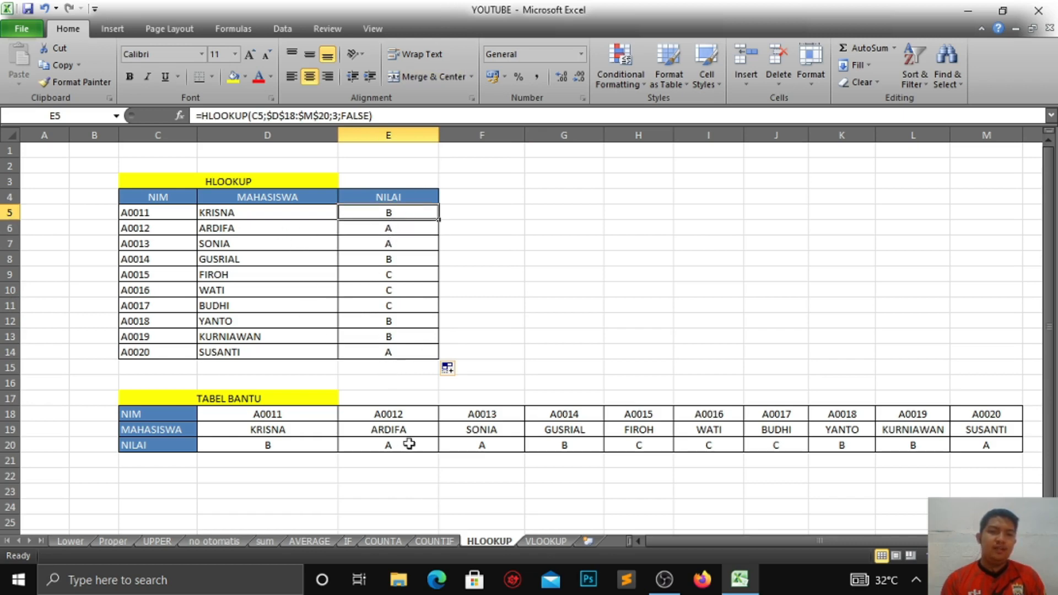
left_click(473, 444)
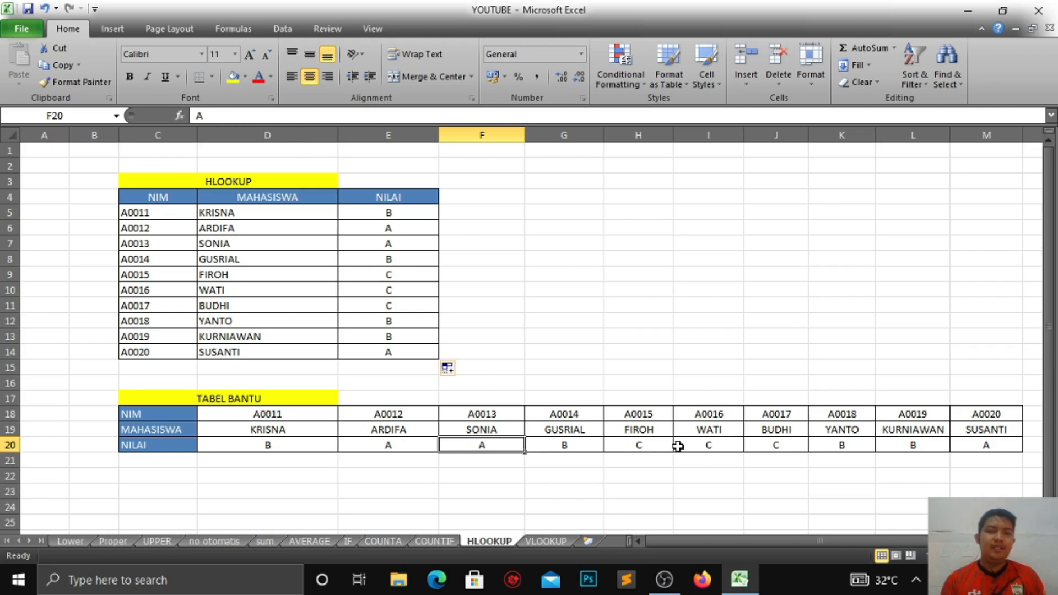
Step: Switch to the VLOOKUP sheet and enter the NIM A0011 in the first NIM cell
key("ctrl+Page_Down")
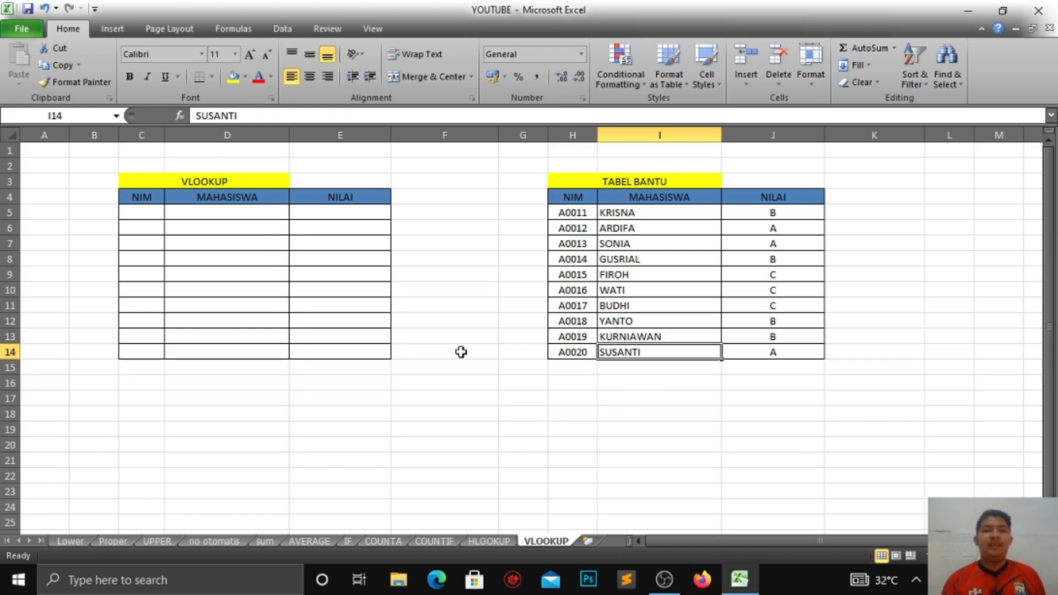
left_click(451, 245)
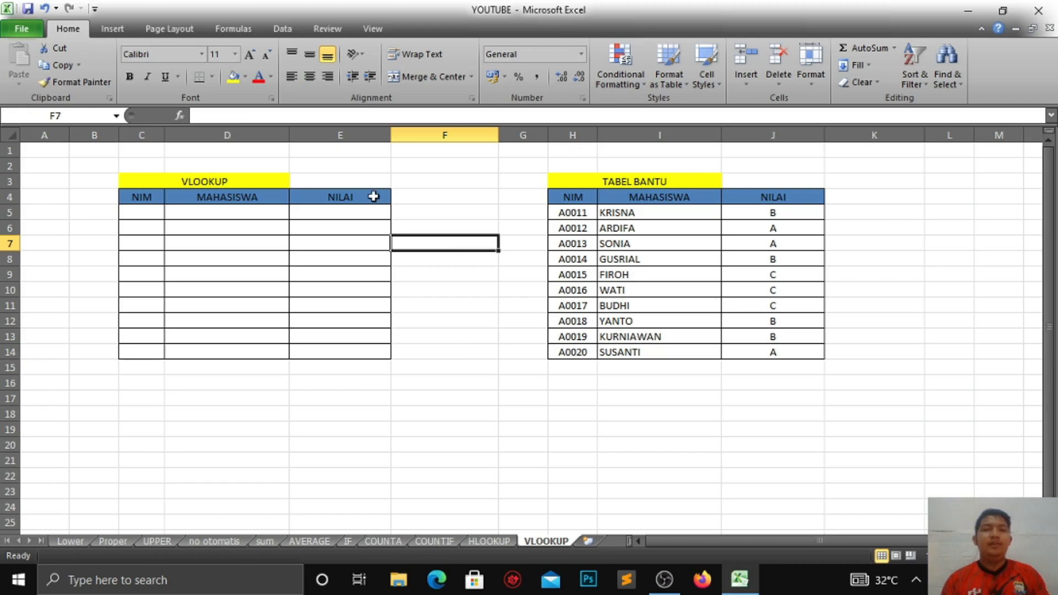
left_click(265, 186)
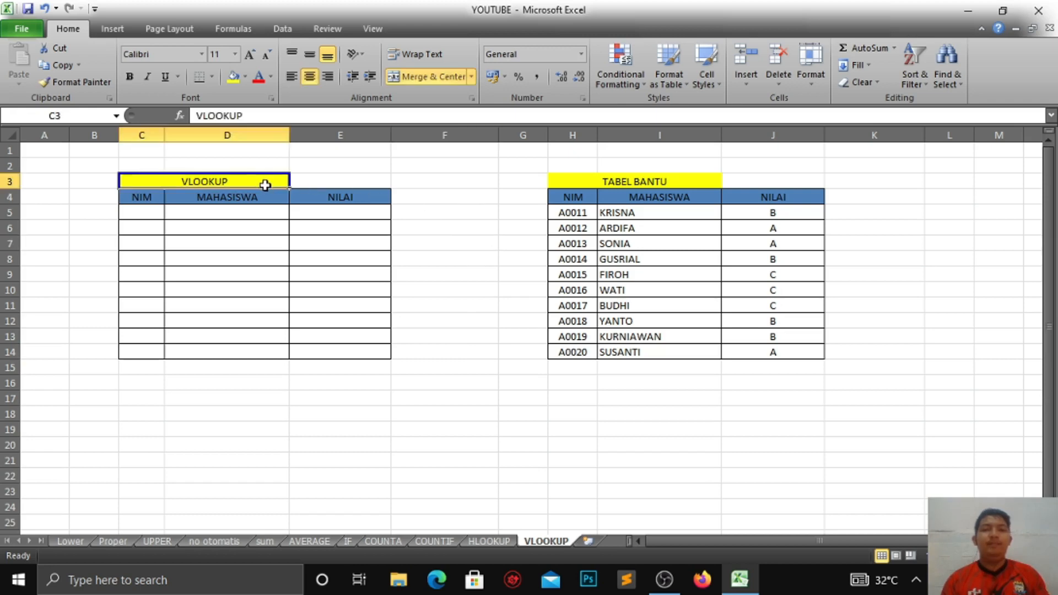
left_click(575, 215)
left_click(144, 214)
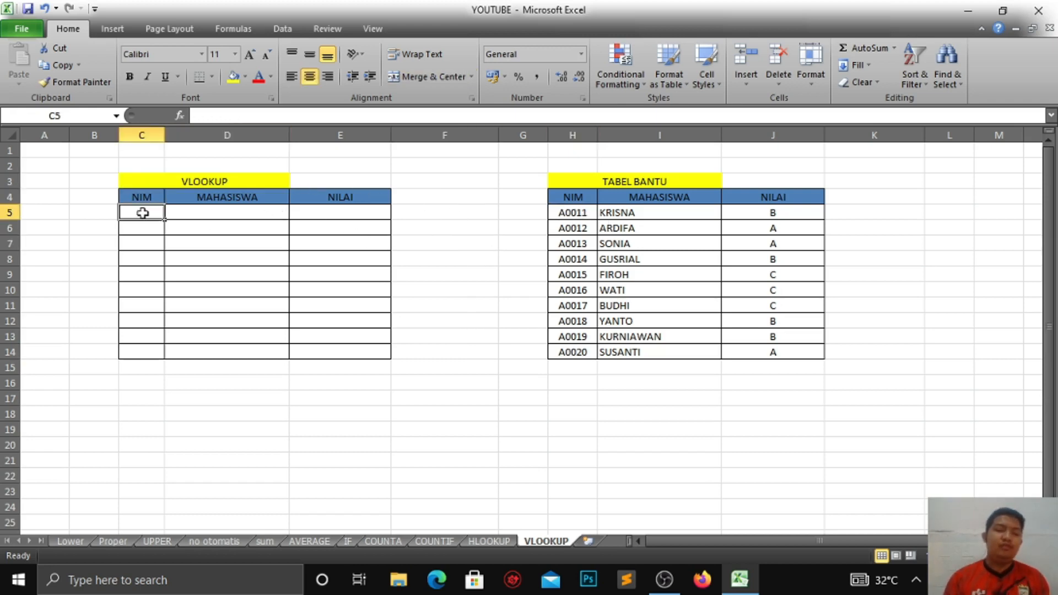
type("A")
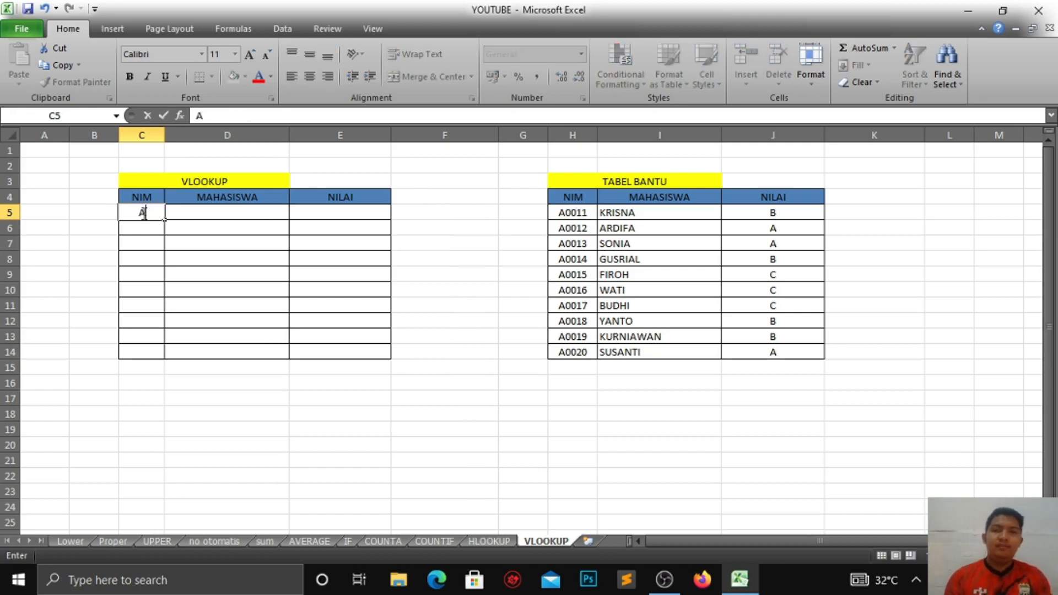
type("0011")
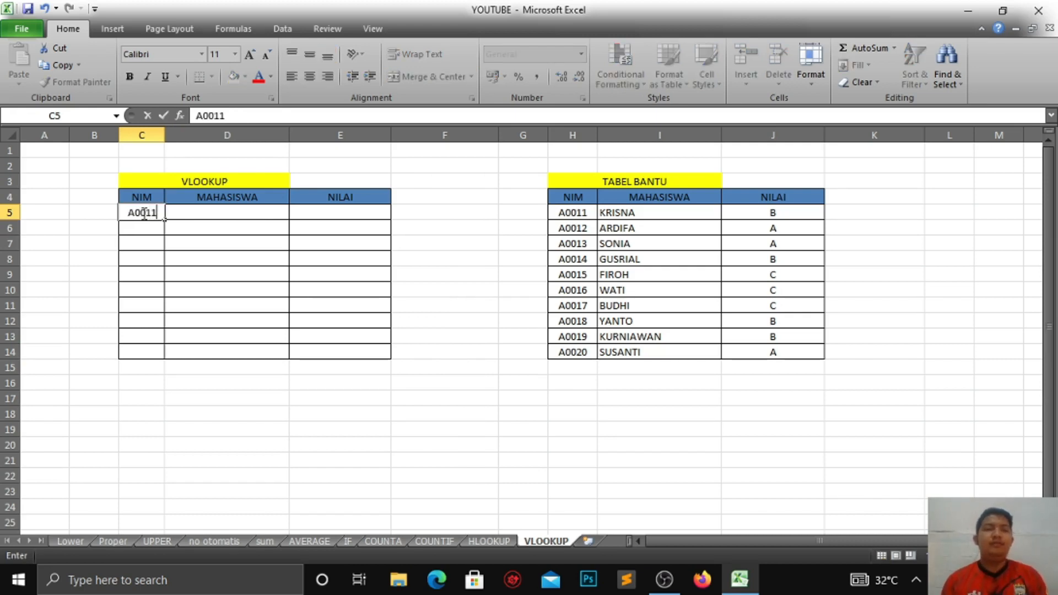
Step: Start a VLOOKUP in the first MAHASISWA cell, using the NIM cell C5 as lookup value and the absolute helper table $H$5:$J$14
left_click(190, 212)
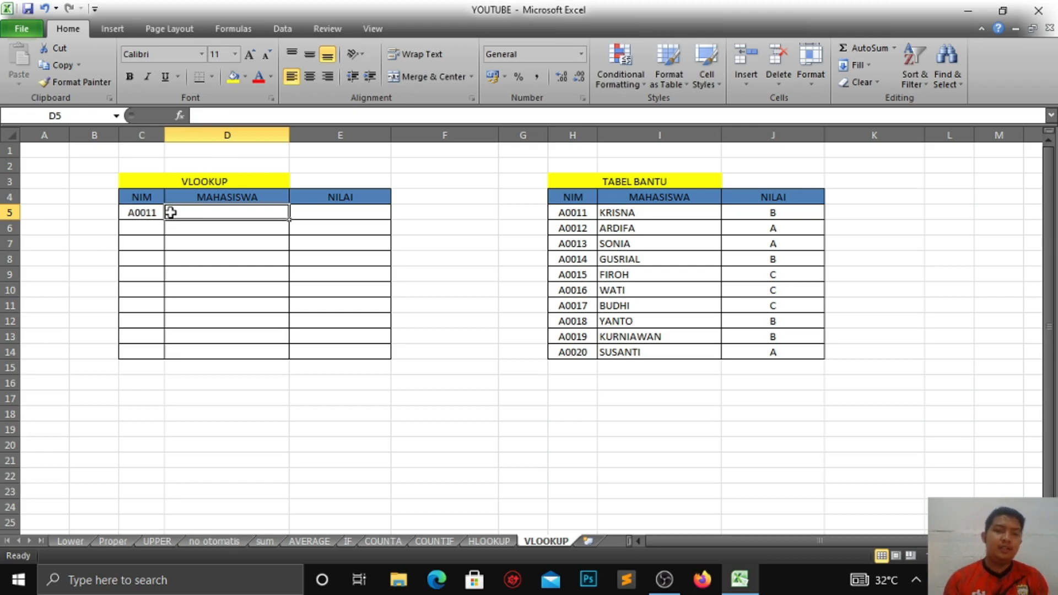
type("=VL")
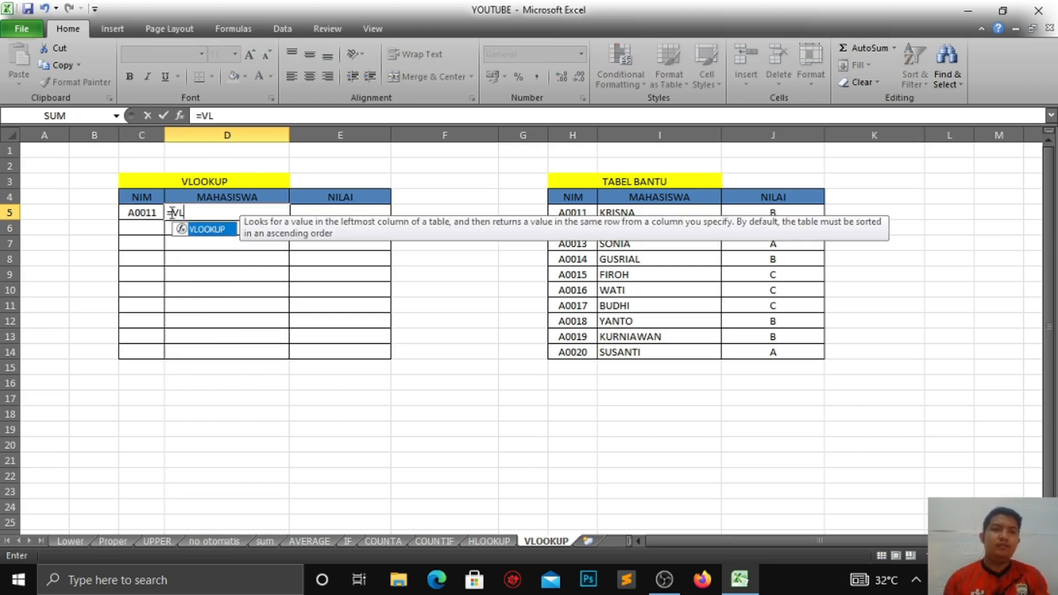
key("Tab")
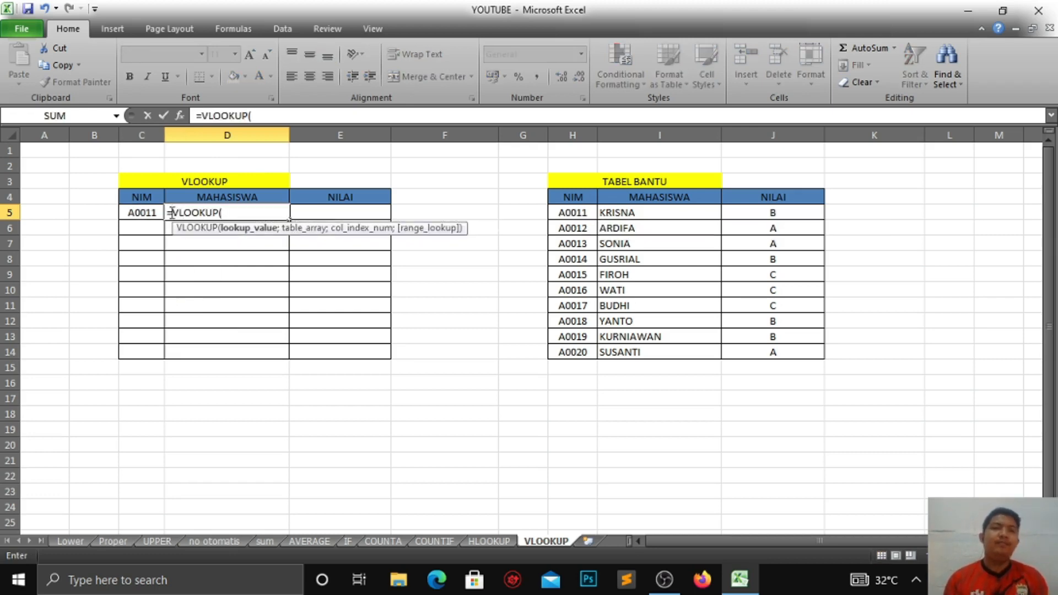
left_click(137, 215)
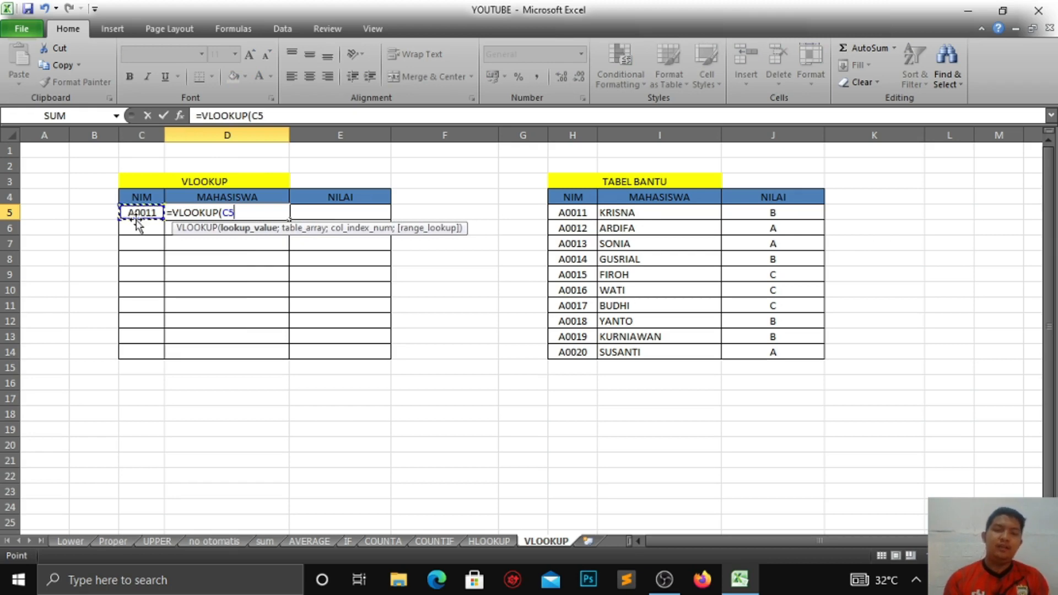
type(";")
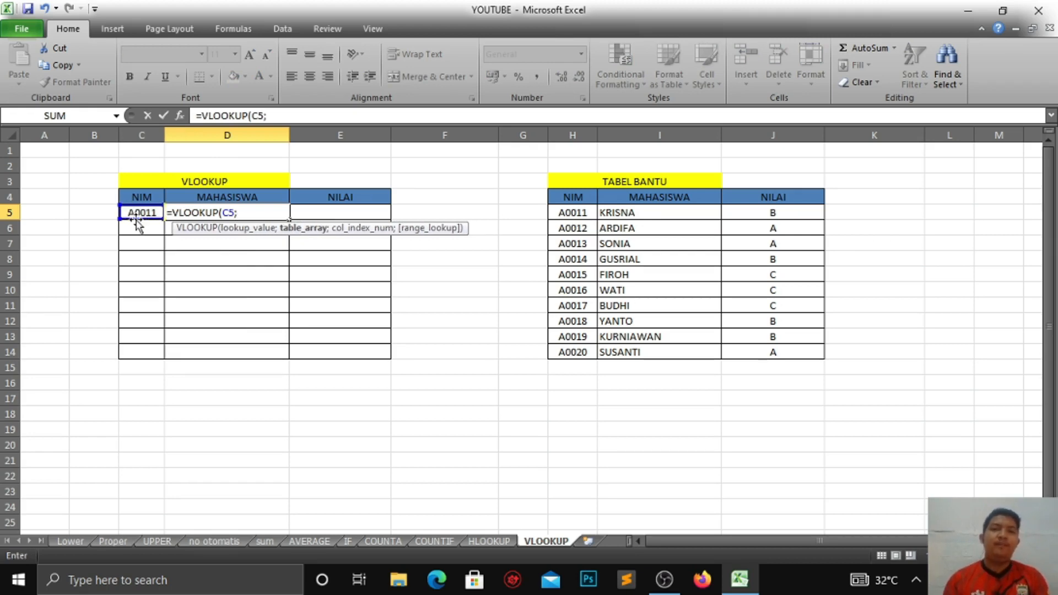
left_click_drag(558, 214, 779, 350)
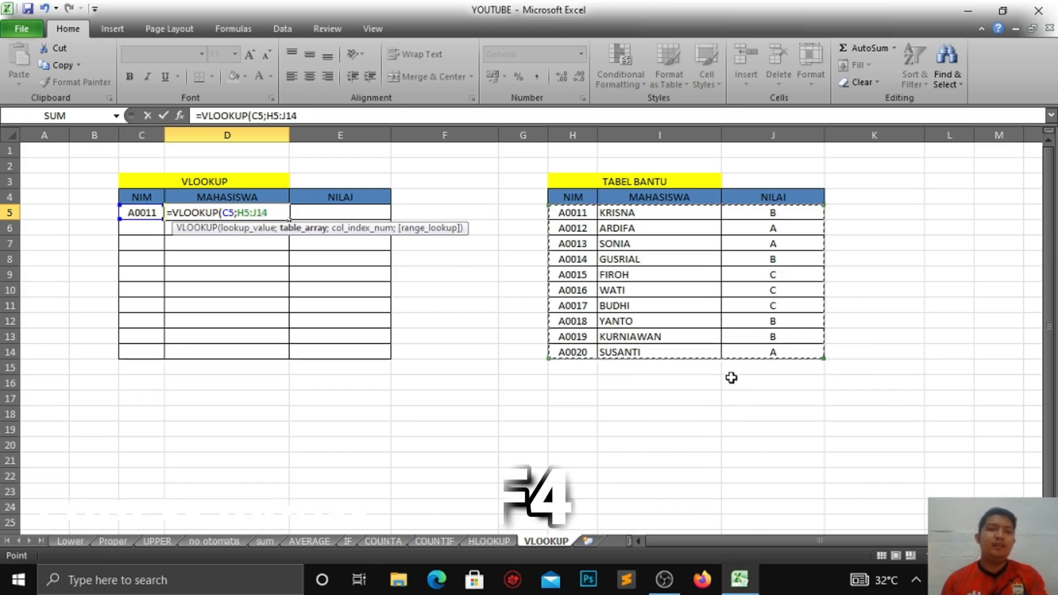
key("F4")
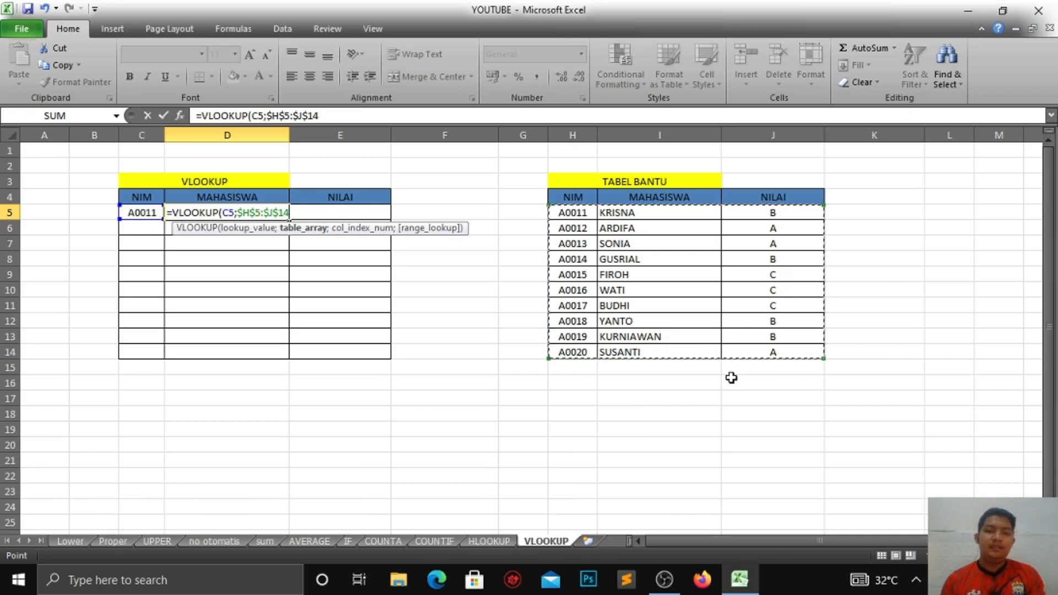
Step: Complete the MAHASISWA formula with column index 2 and FALSE for an exact match, and enter it
type(";")
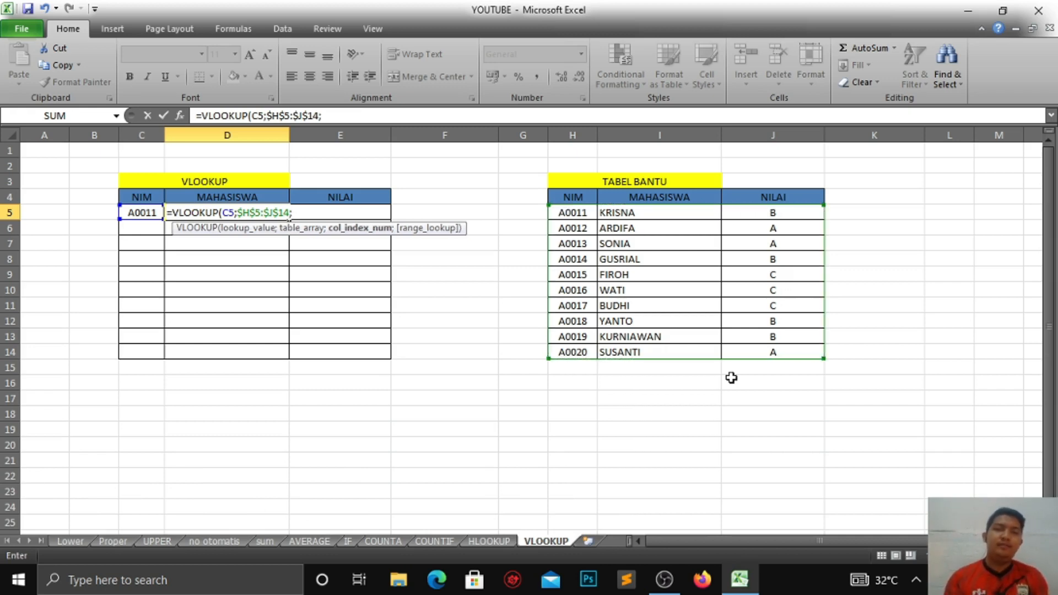
type("2")
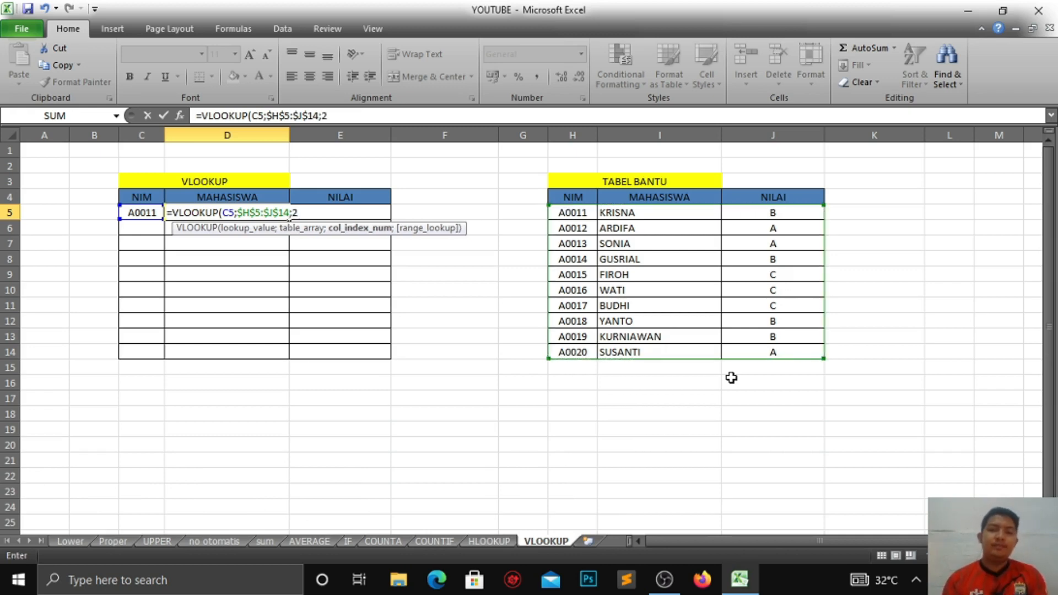
type(";")
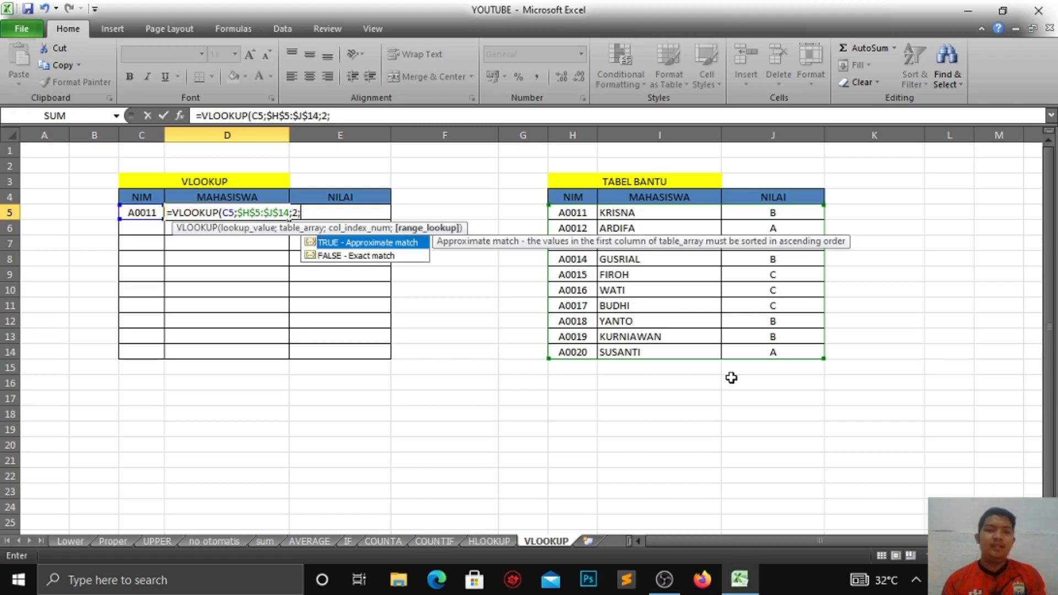
key("Down")
key("Tab")
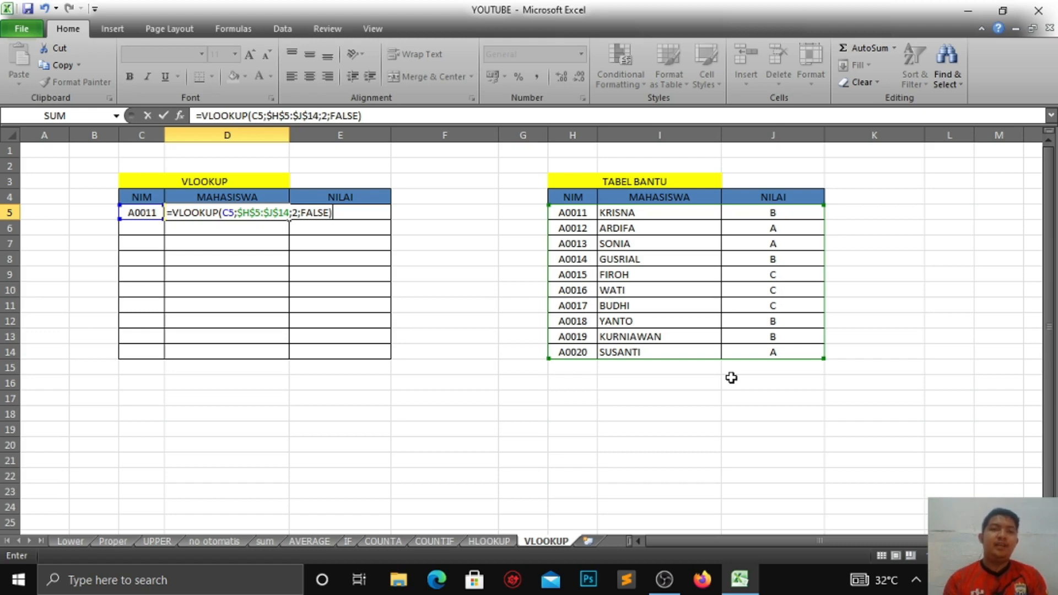
key("Return")
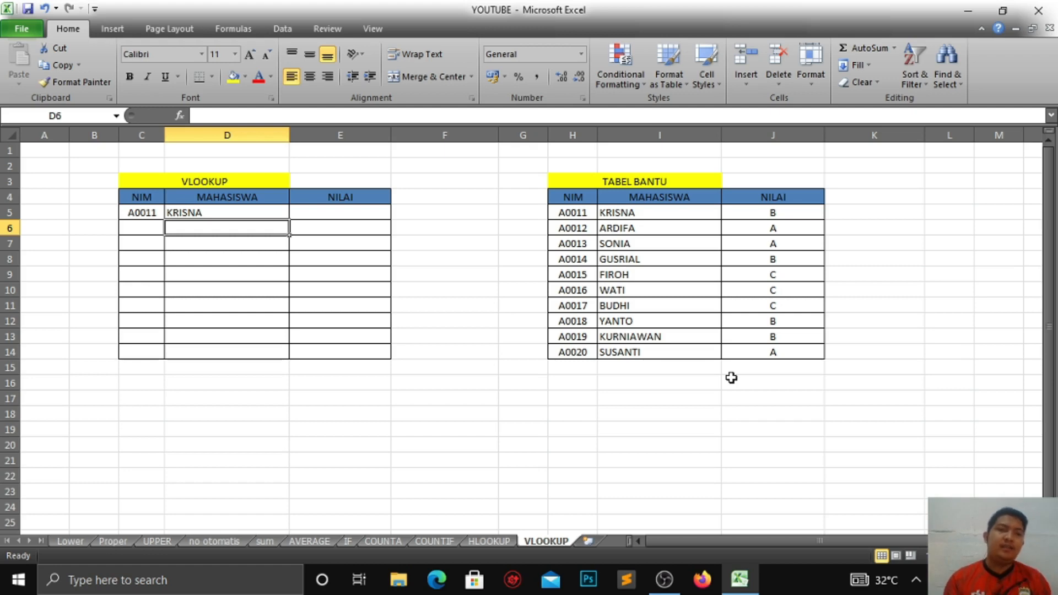
Step: Test the name lookup by changing the first NIM to A0018 and then to A0013
left_click(141, 213)
left_click(237, 215)
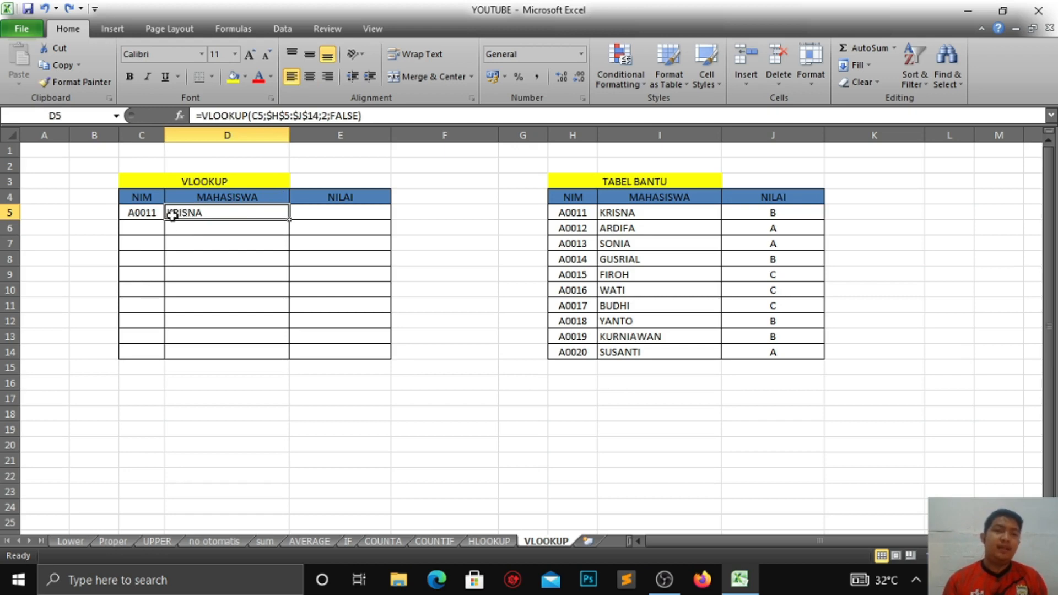
double_click(159, 213)
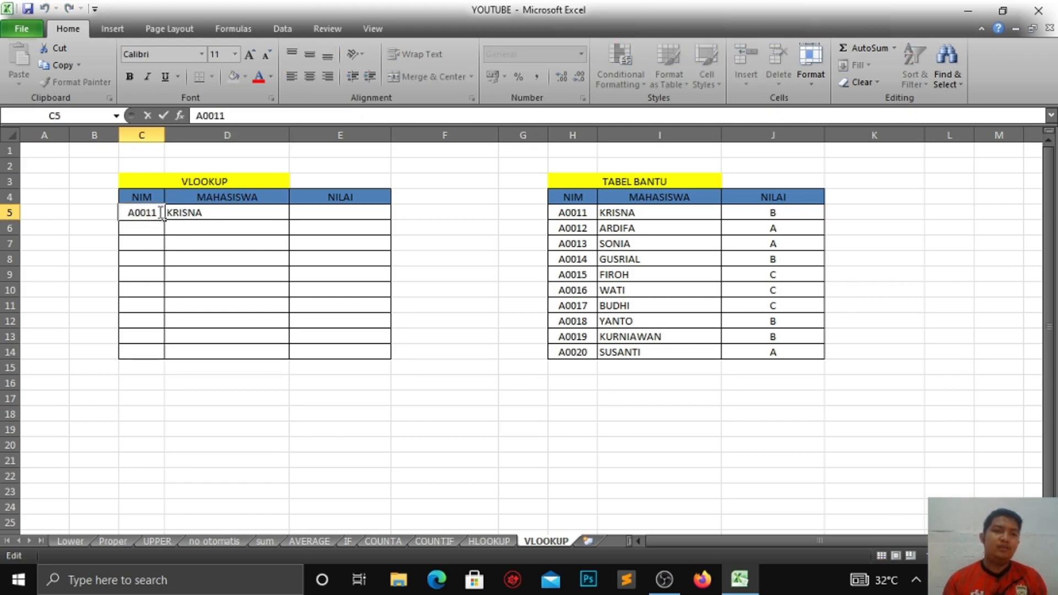
key("BackSpace")
type("8")
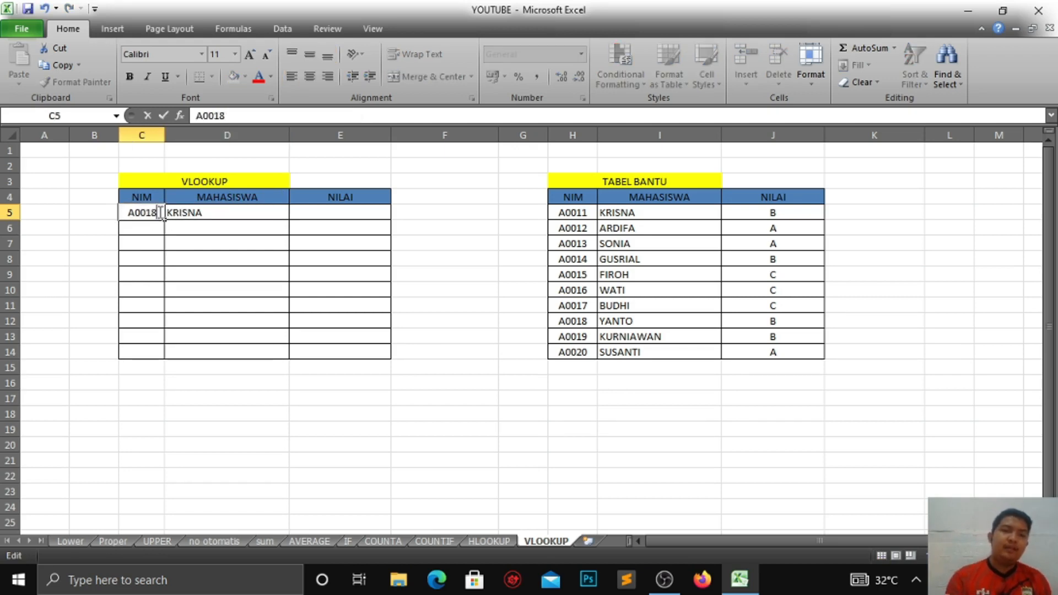
left_click(265, 214)
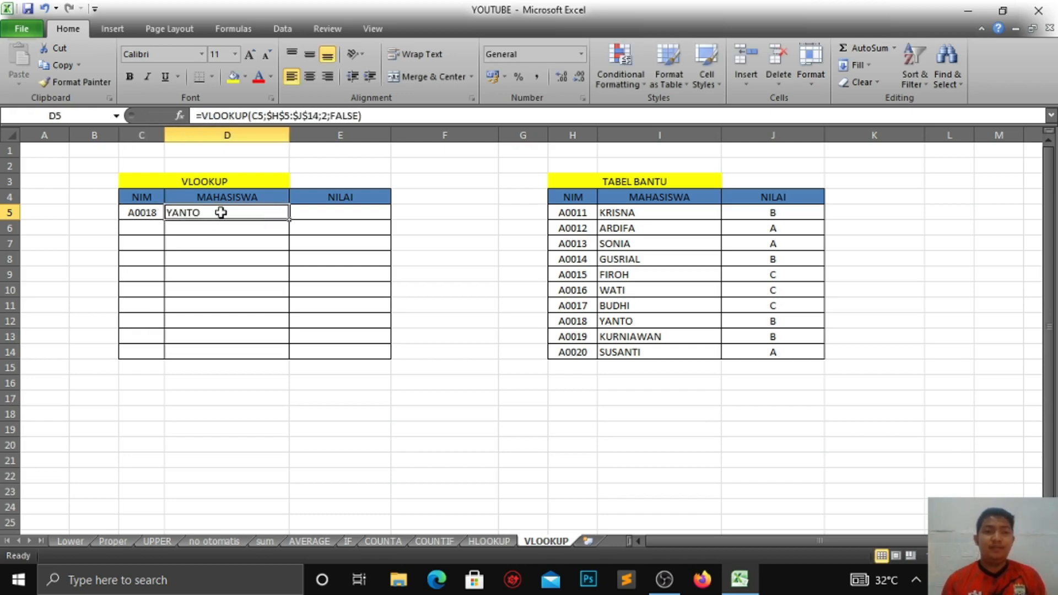
double_click(157, 213)
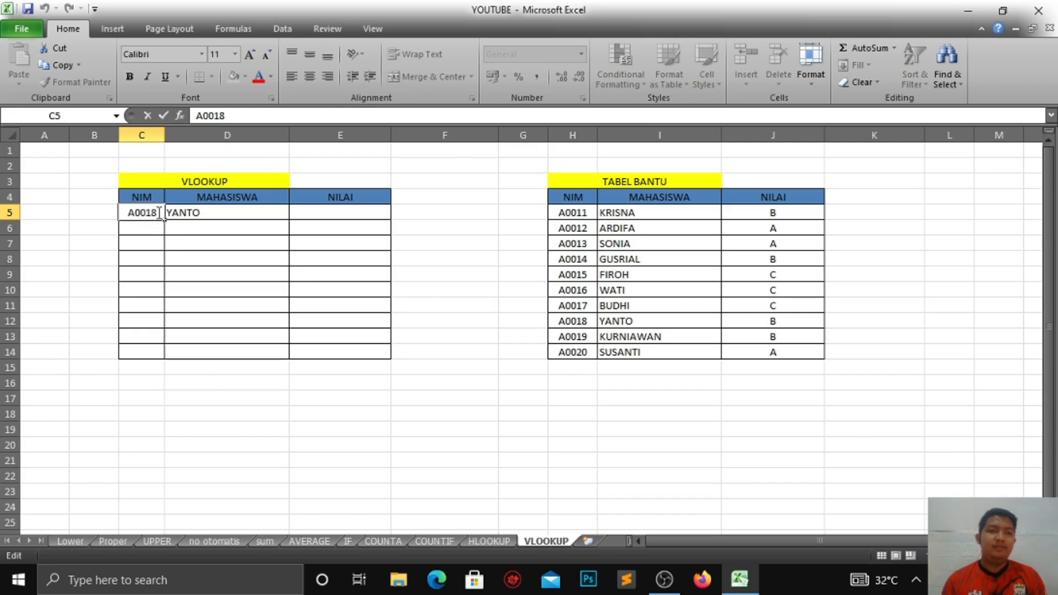
key("BackSpace")
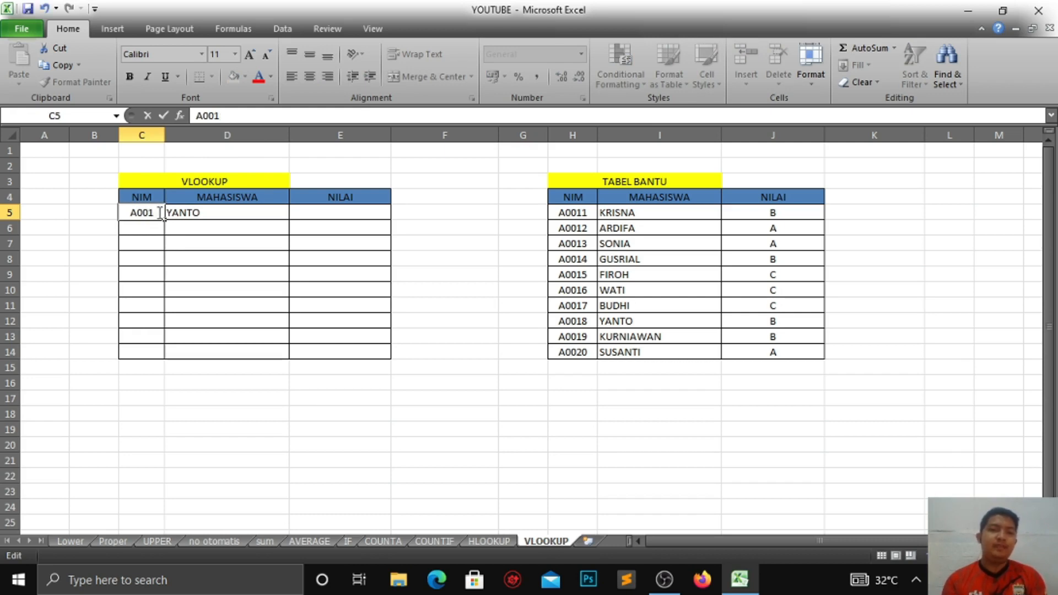
type("3")
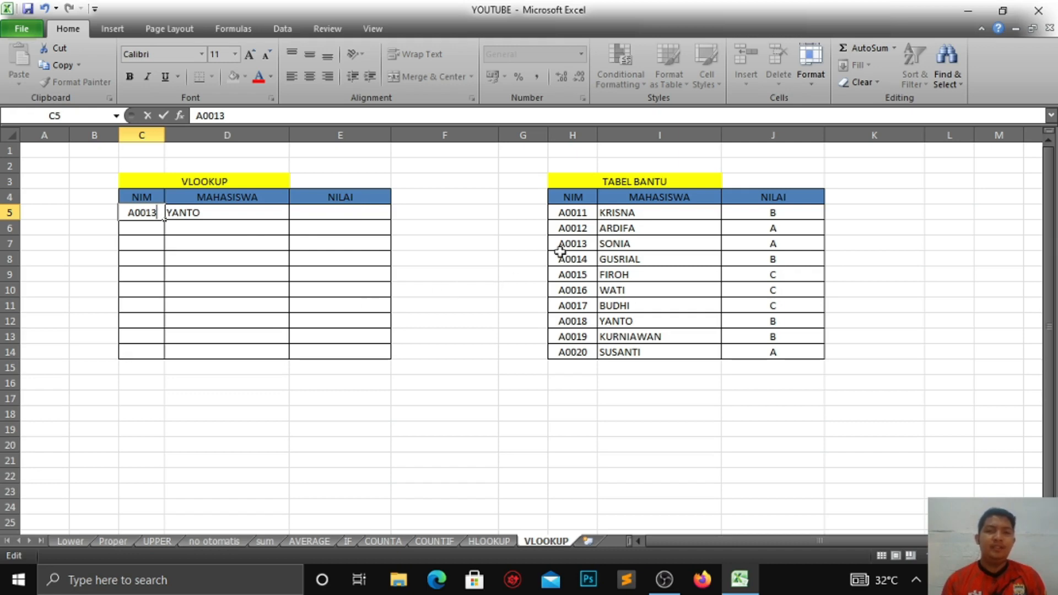
left_click(279, 212)
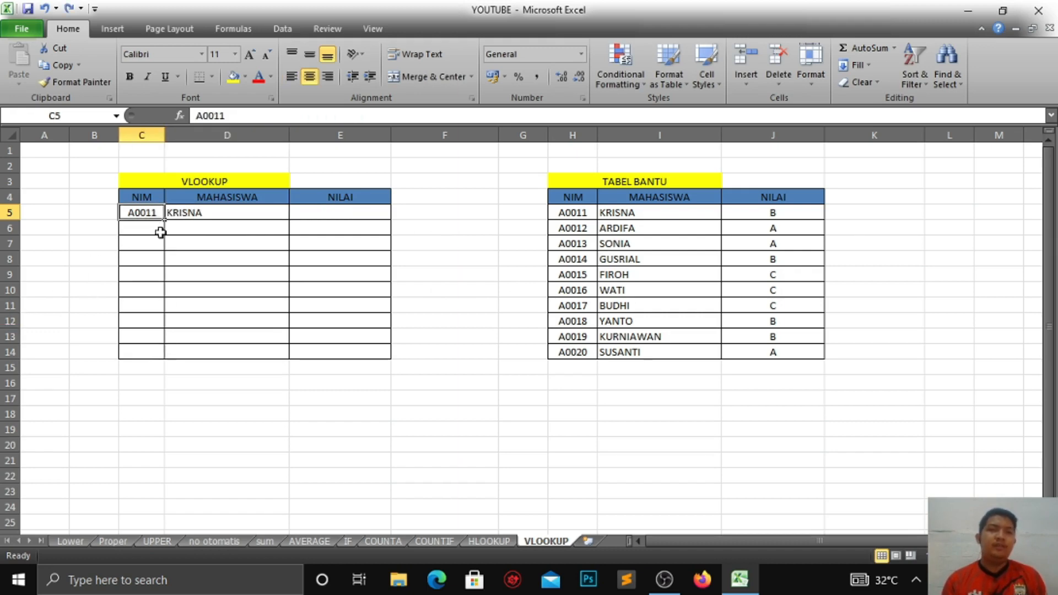
Step: Fill the NIM column down to A0020 and copy the MAHASISWA VLOOKUP formula down through row 14
left_click_drag(163, 219, 159, 352)
left_click(281, 272)
left_click(262, 216)
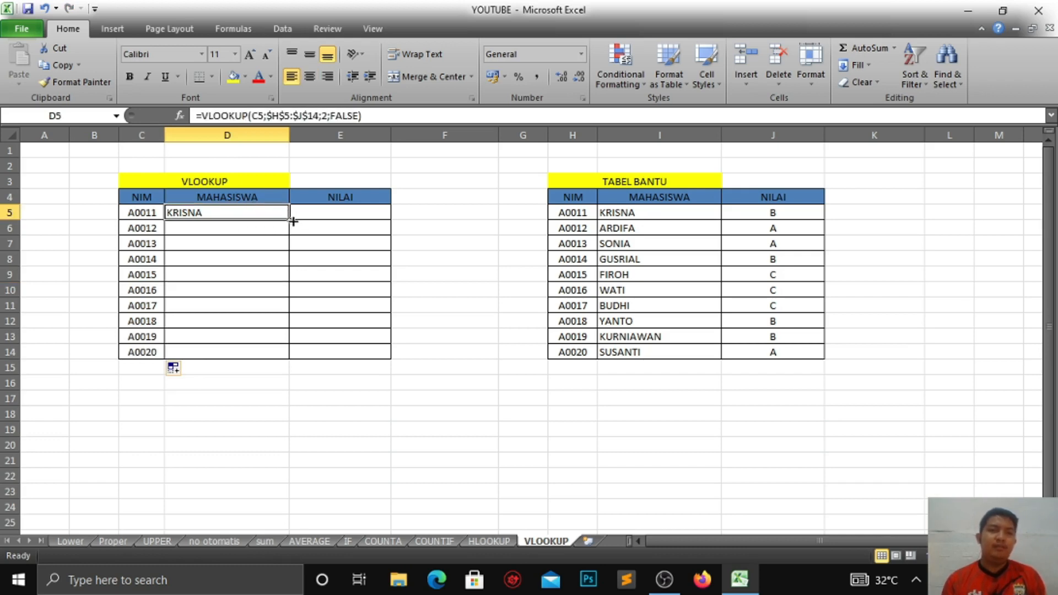
left_click_drag(290, 220, 288, 354)
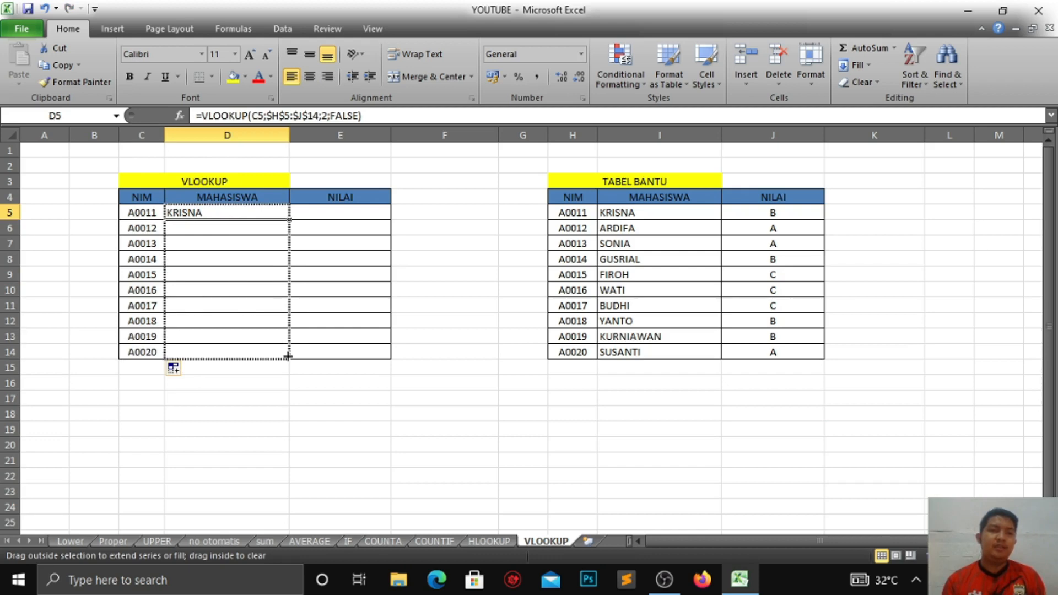
left_click_drag(287, 356, 289, 356)
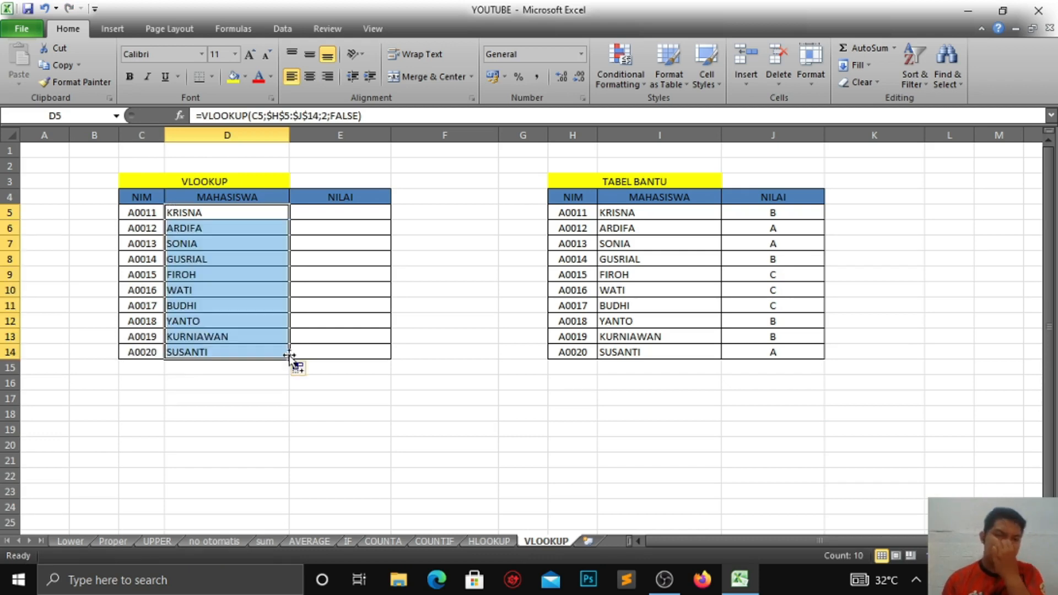
left_click(221, 227)
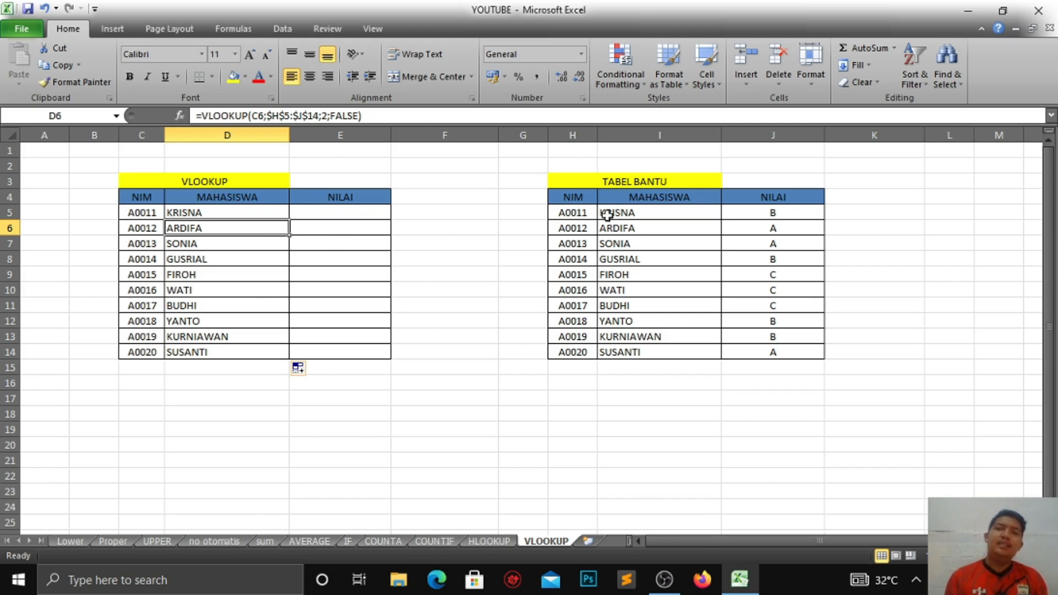
Step: Compare the helper table's NILAI column with the empty NILAI cells of the VLOOKUP table
left_click_drag(794, 216, 792, 349)
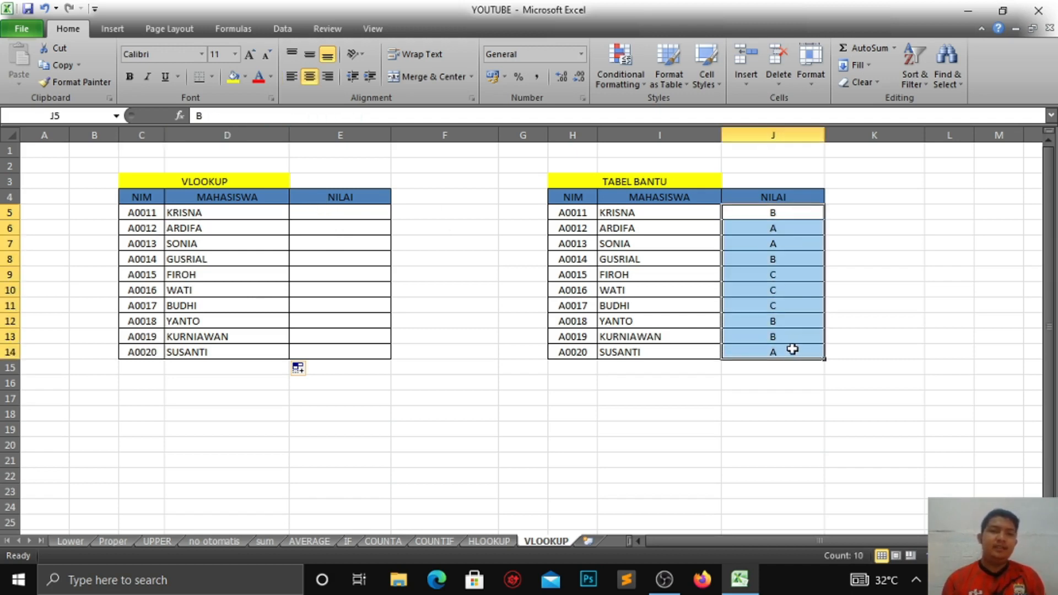
left_click_drag(345, 209, 348, 349)
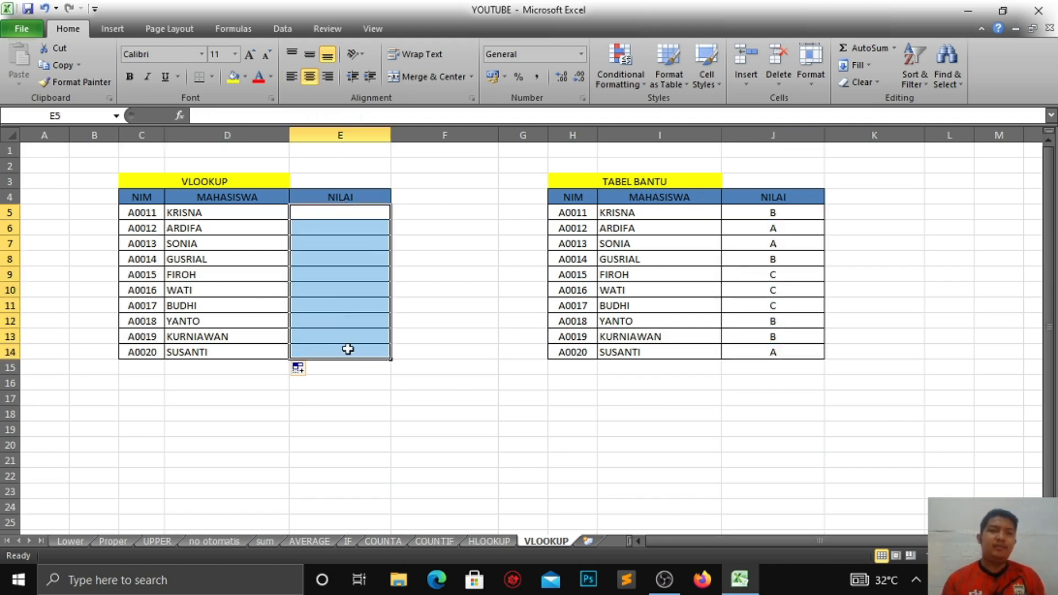
left_click(333, 212)
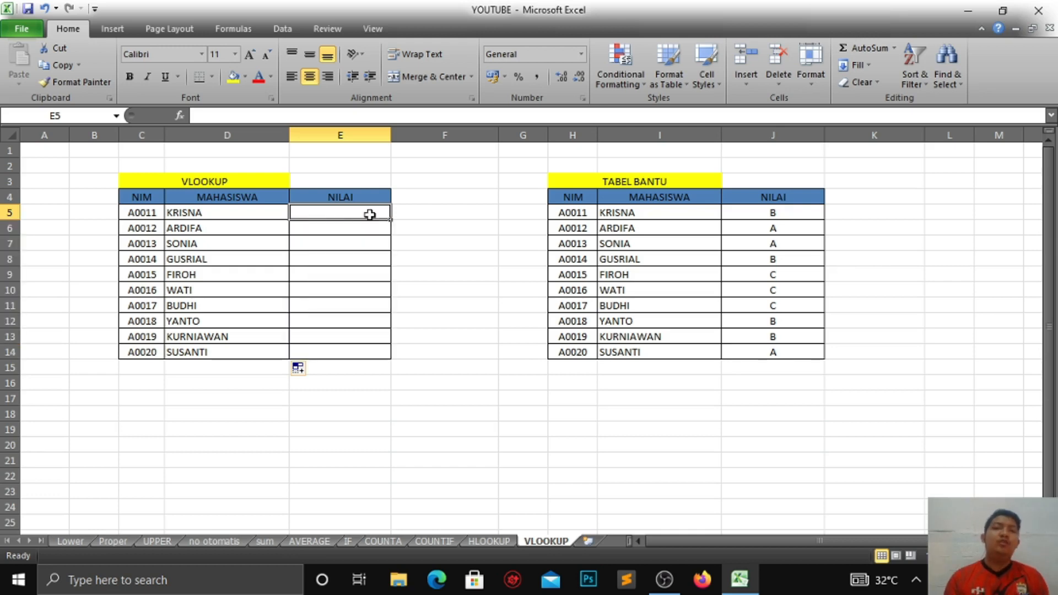
left_click(253, 213)
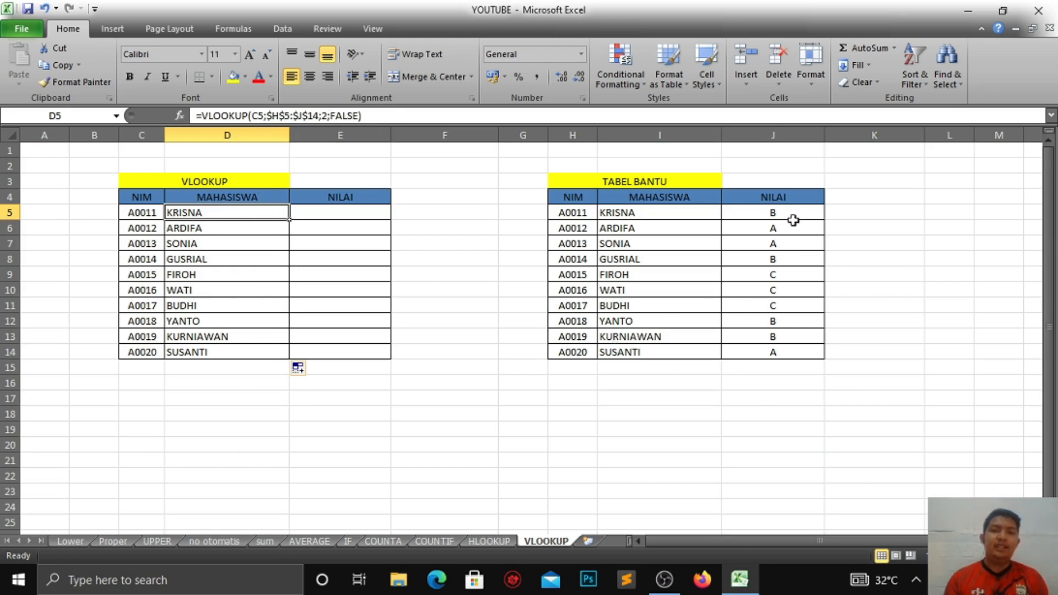
left_click_drag(794, 209, 807, 349)
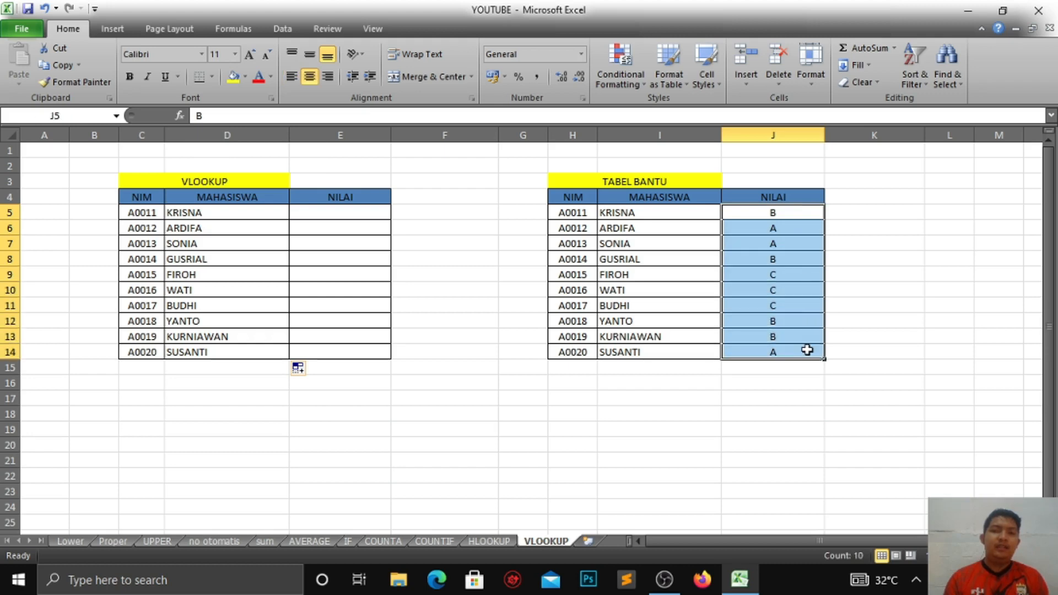
left_click(799, 217)
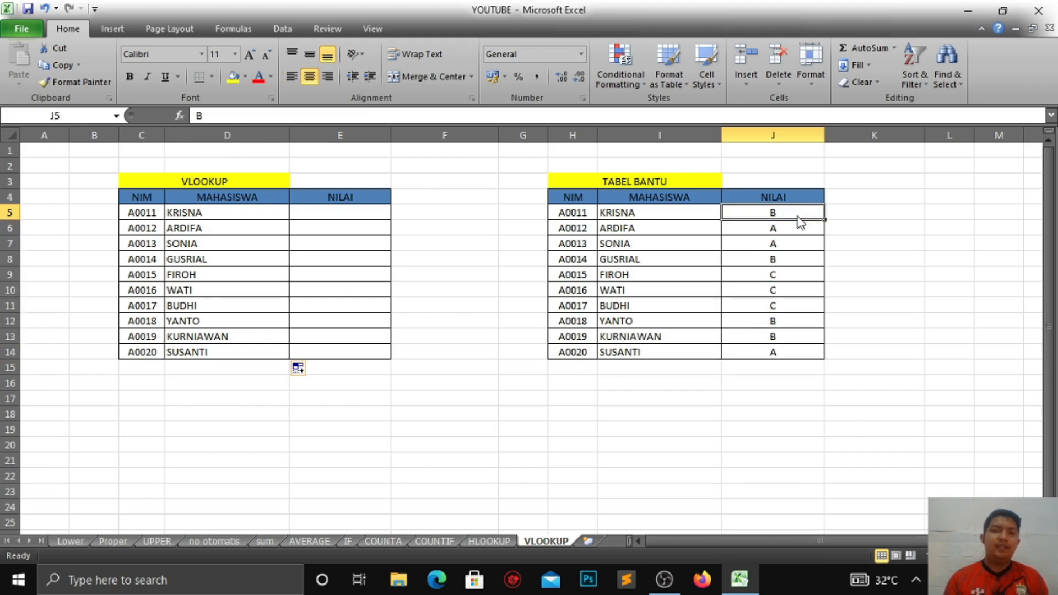
Step: Start a VLOOKUP formula in the first NILAI cell using the NIM in C5 and the absolute helper-table range $H$5:$J$14
left_click(318, 214)
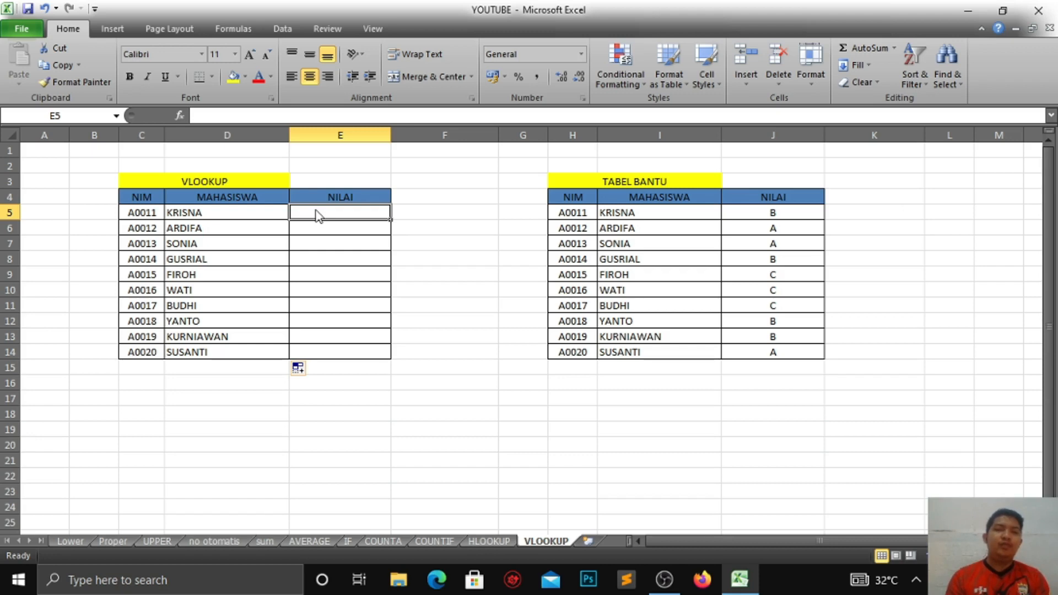
type("=")
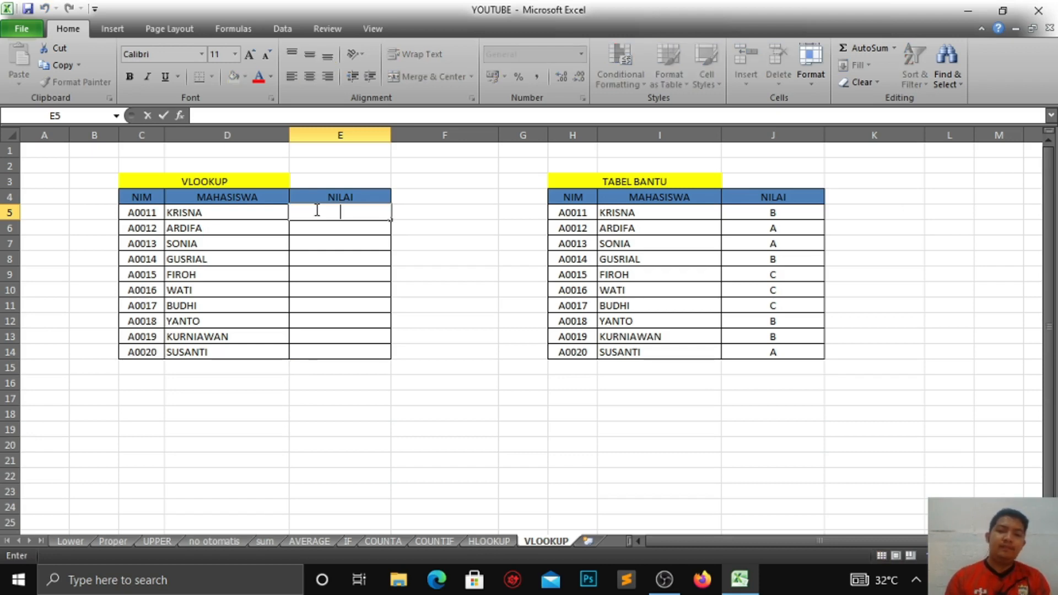
type("VL")
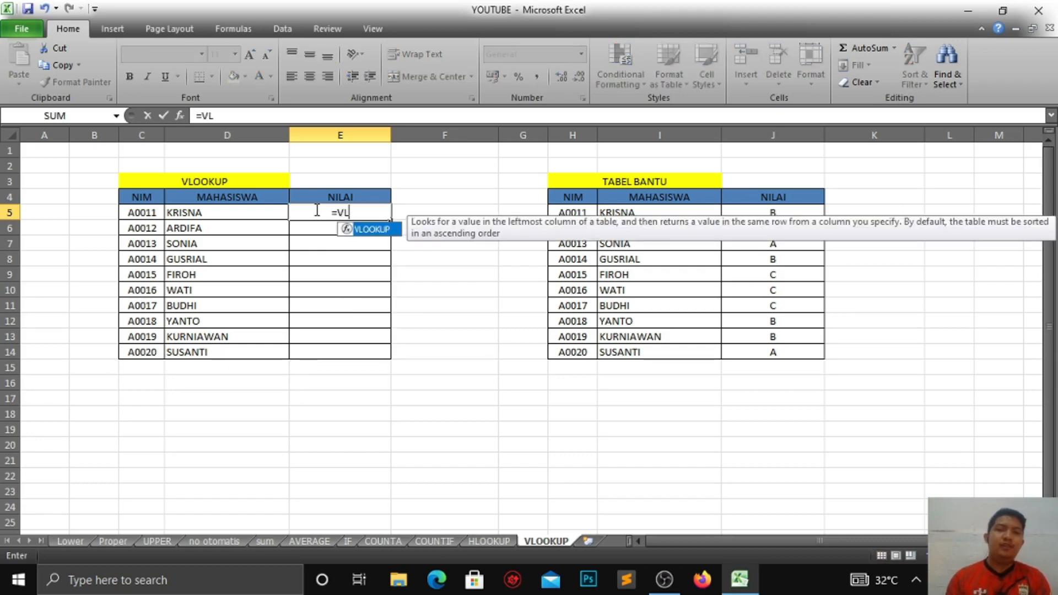
key("Tab")
left_click(146, 213)
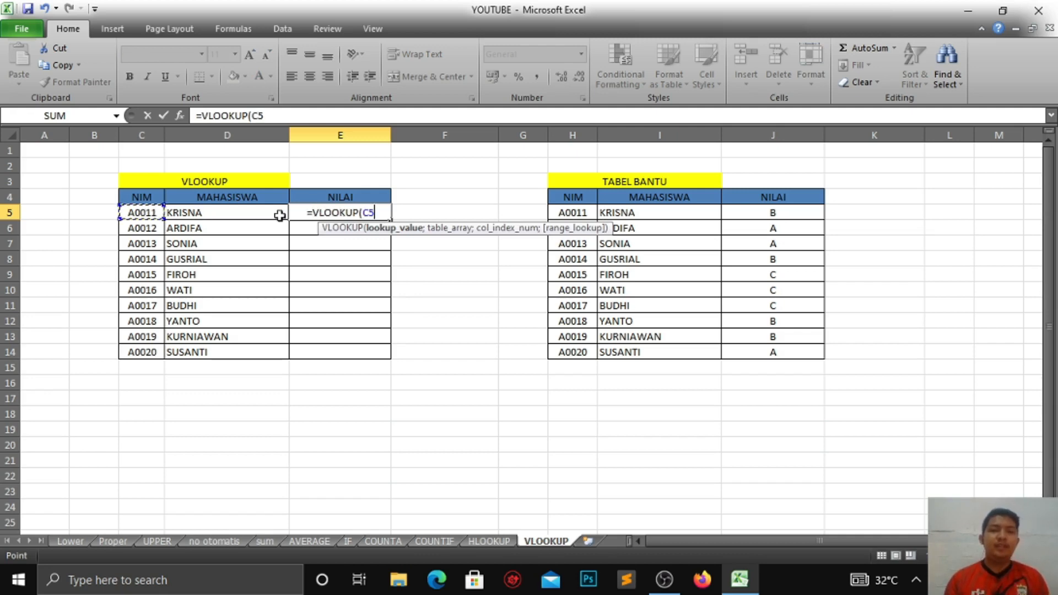
type(";")
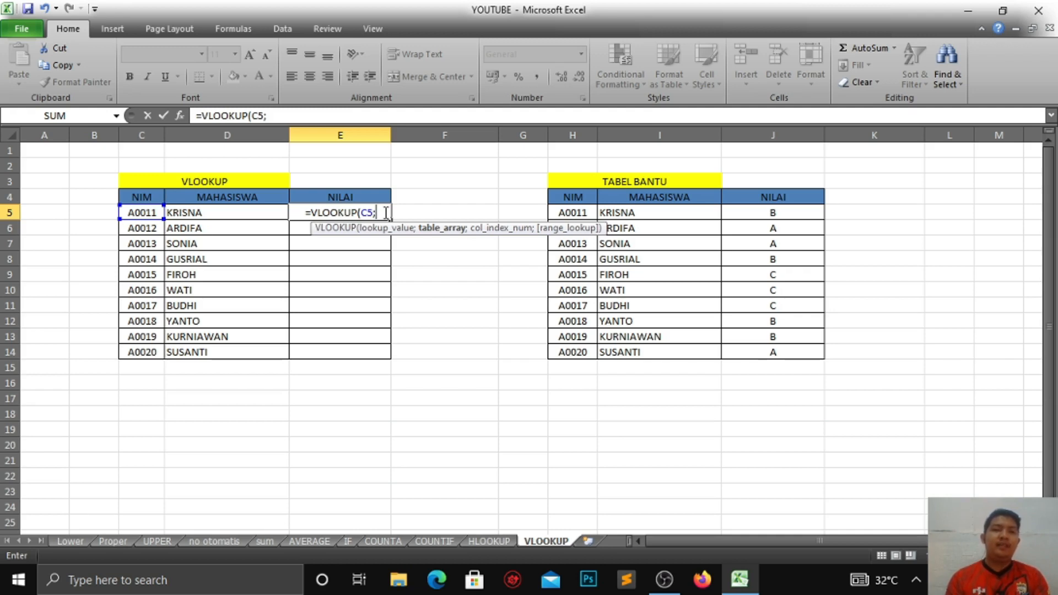
left_click_drag(583, 213, 756, 358)
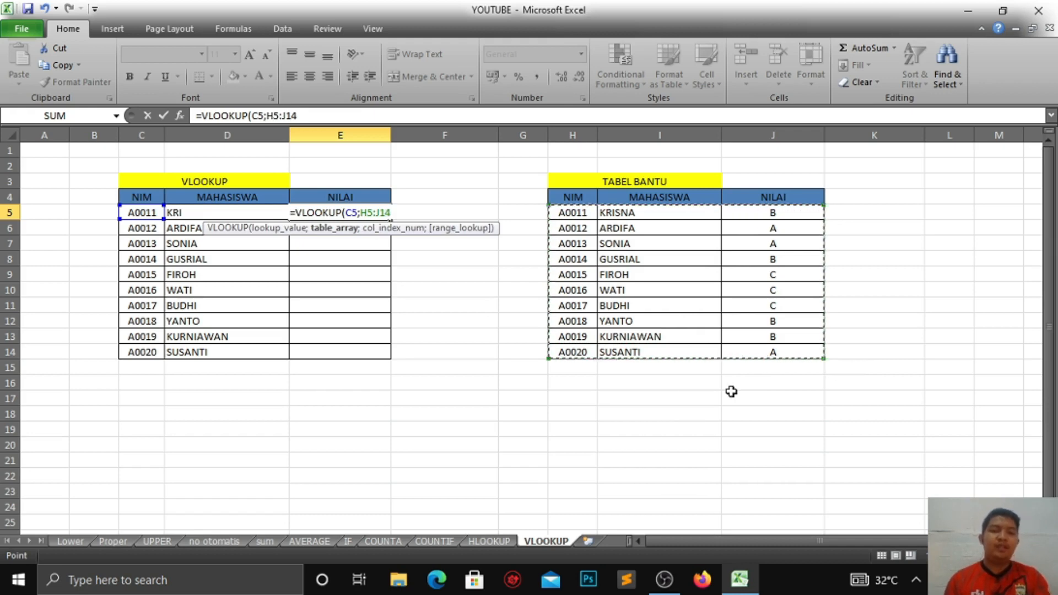
key("F4")
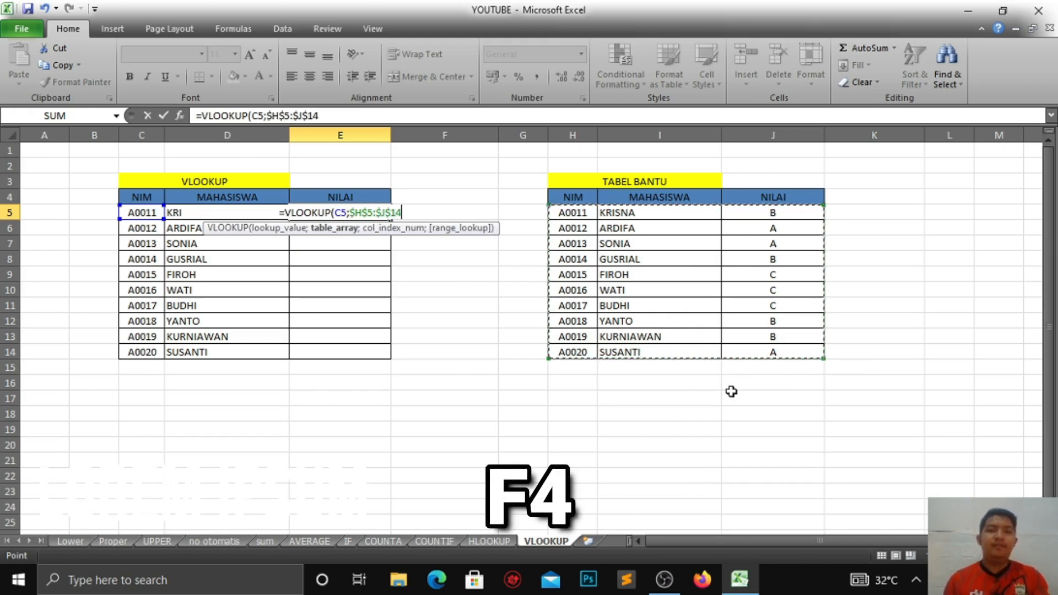
Step: Complete the NILAI formula with column index 3 and FALSE for an exact match, and enter it
type(";")
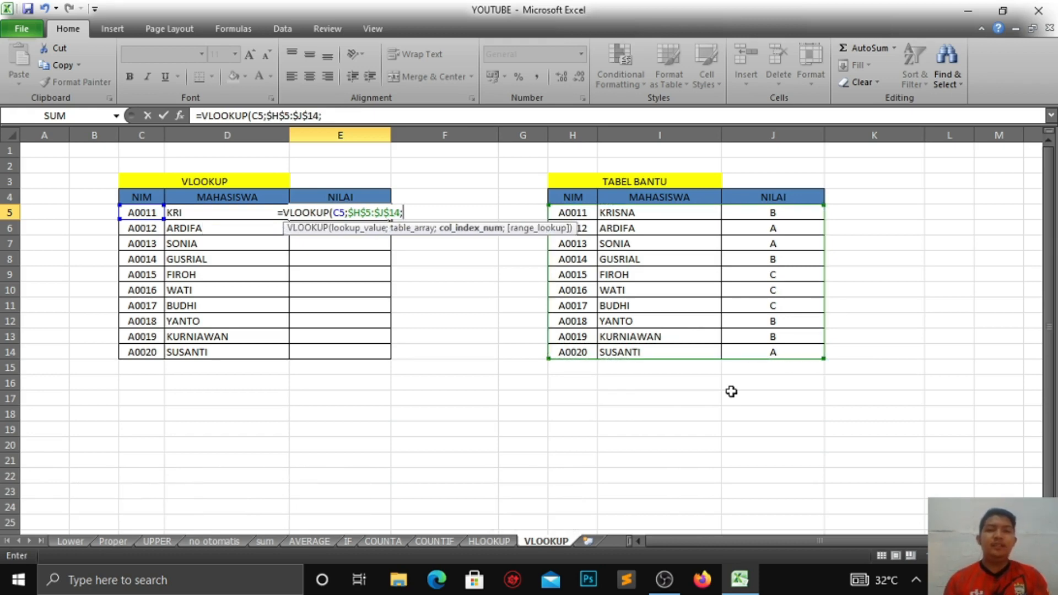
type("3")
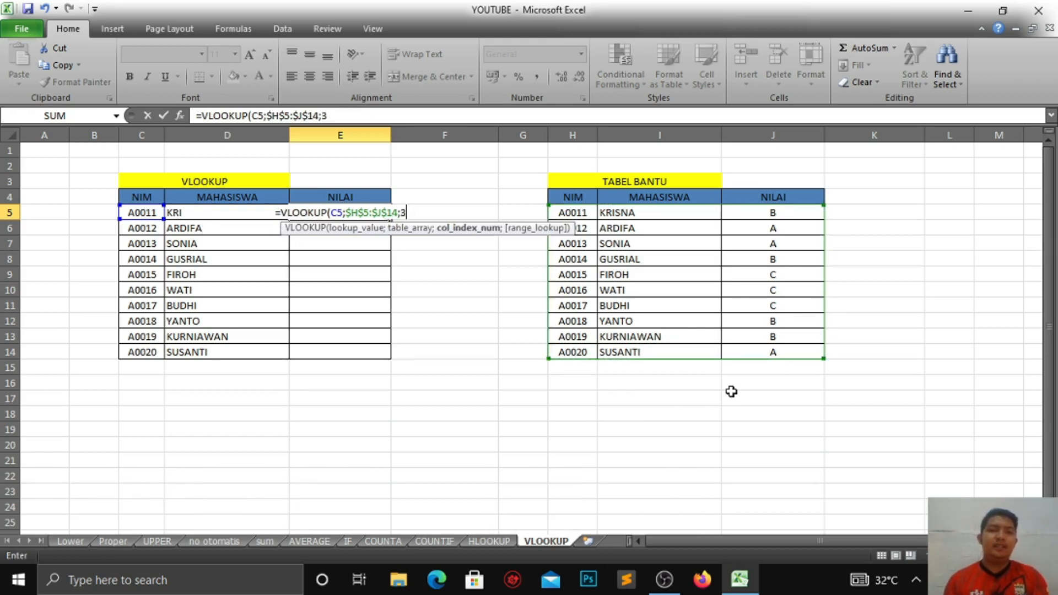
type(";")
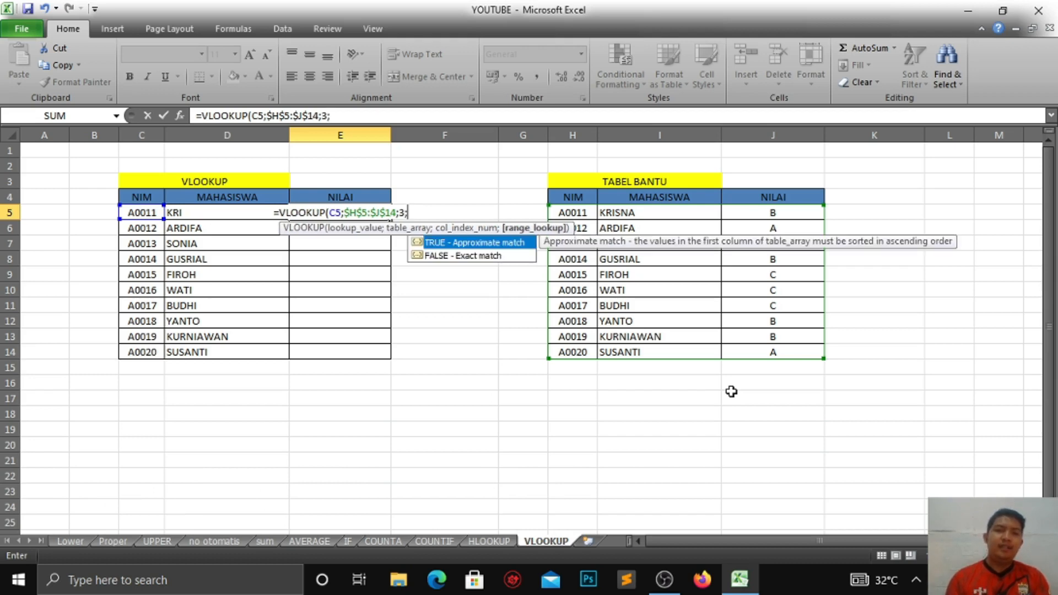
key("Down")
key("Tab")
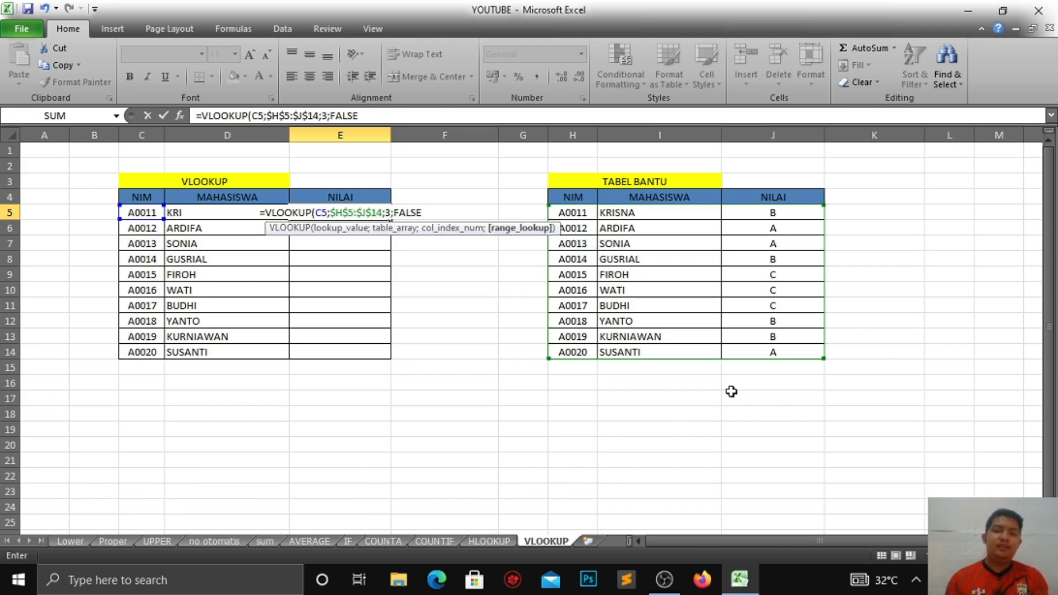
type(")")
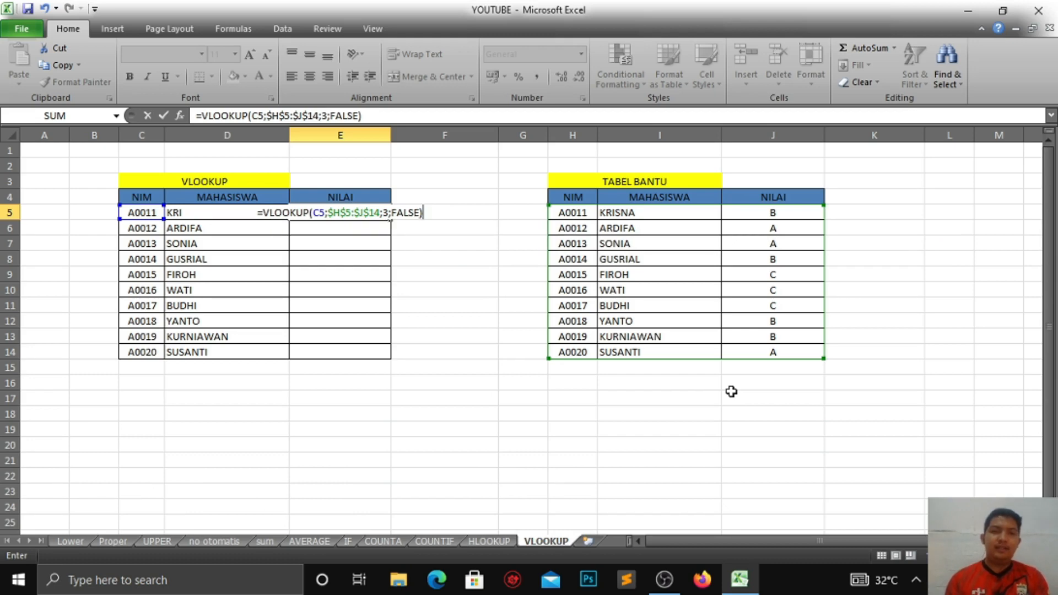
key("Return")
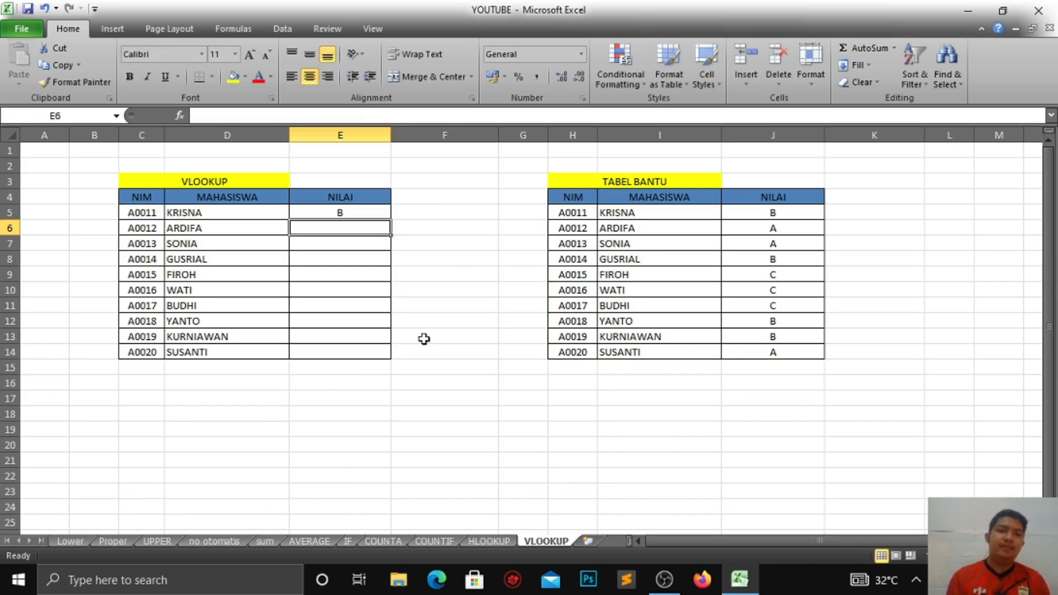
Step: Copy the NILAI VLOOKUP formula down through row 14 and inspect the copied formulas in the column
left_click(347, 211)
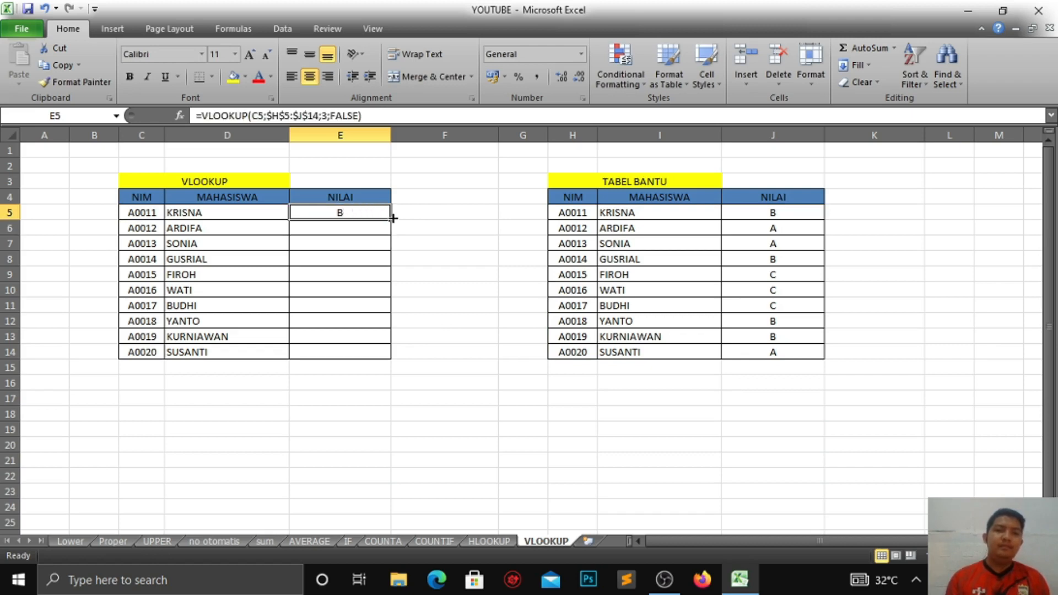
left_click_drag(395, 220, 391, 355)
left_click(347, 229)
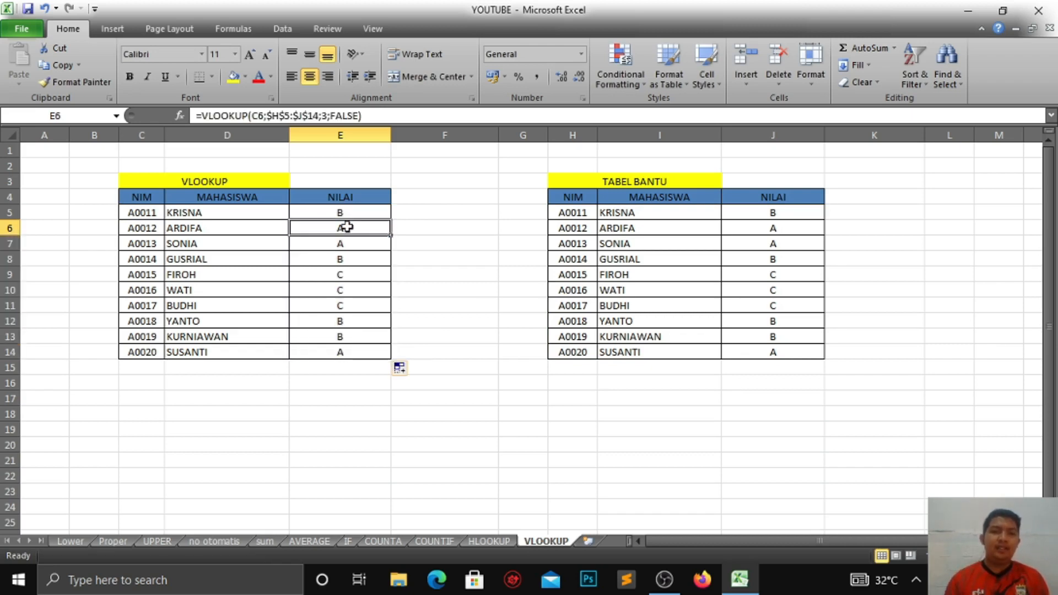
left_click(339, 246)
left_click(347, 211)
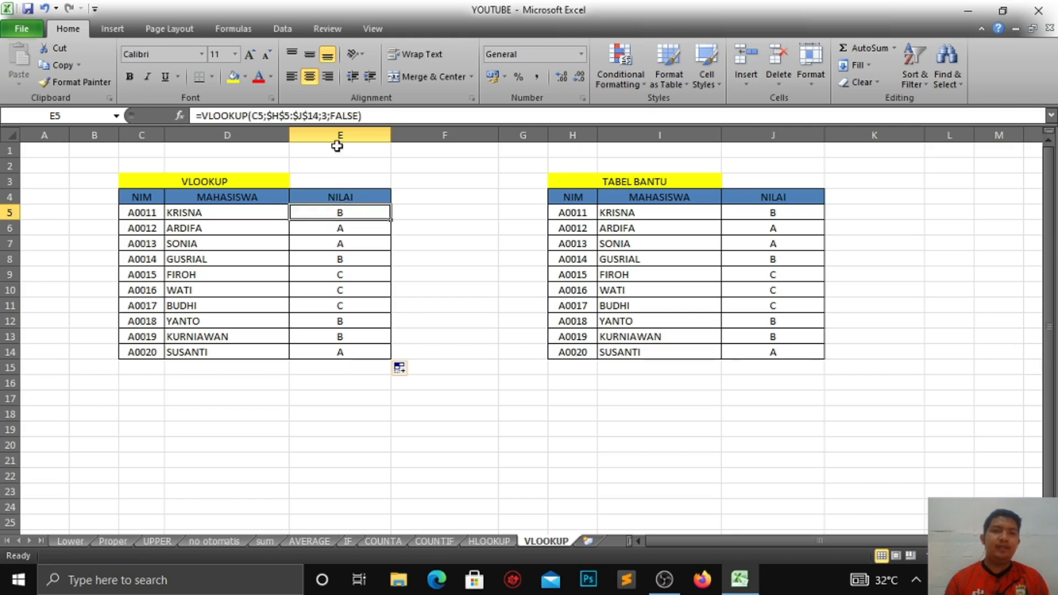
double_click(344, 230)
left_click(773, 290)
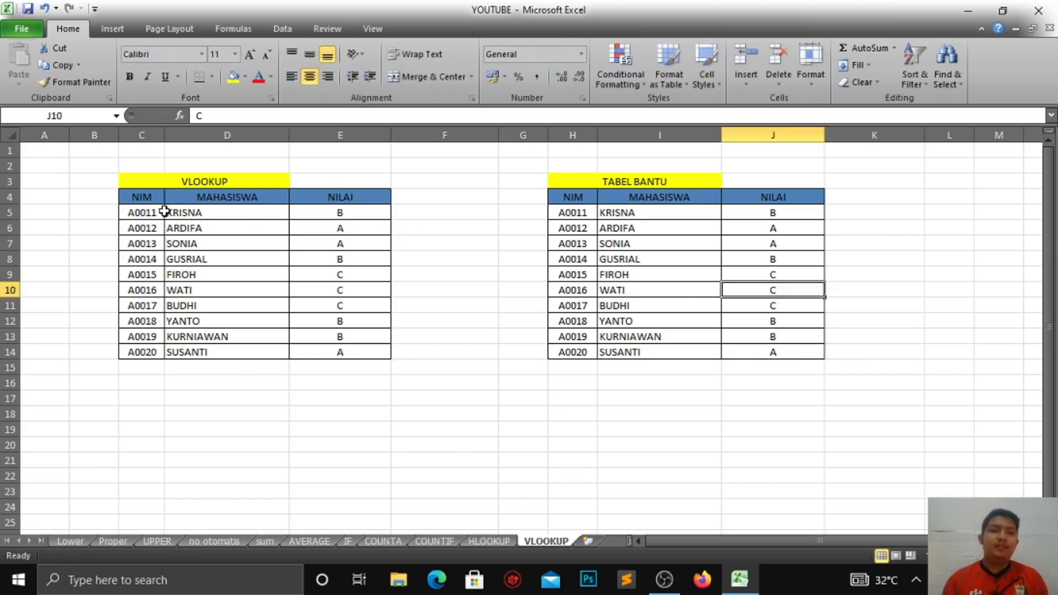
left_click_drag(102, 168, 878, 392)
left_click(502, 532)
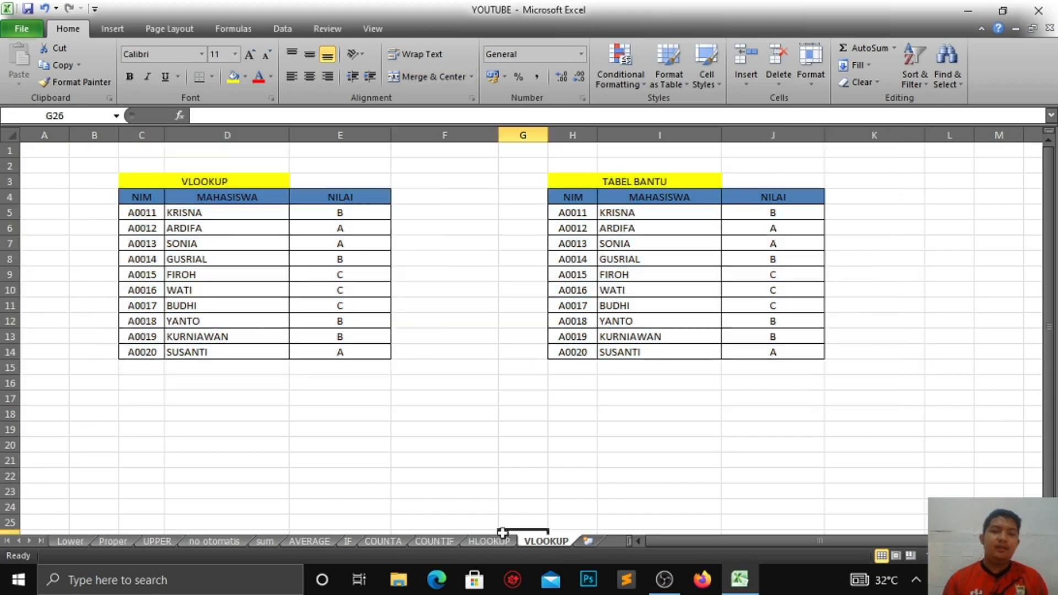
left_click(496, 540)
left_click(540, 542)
left_click(972, 12)
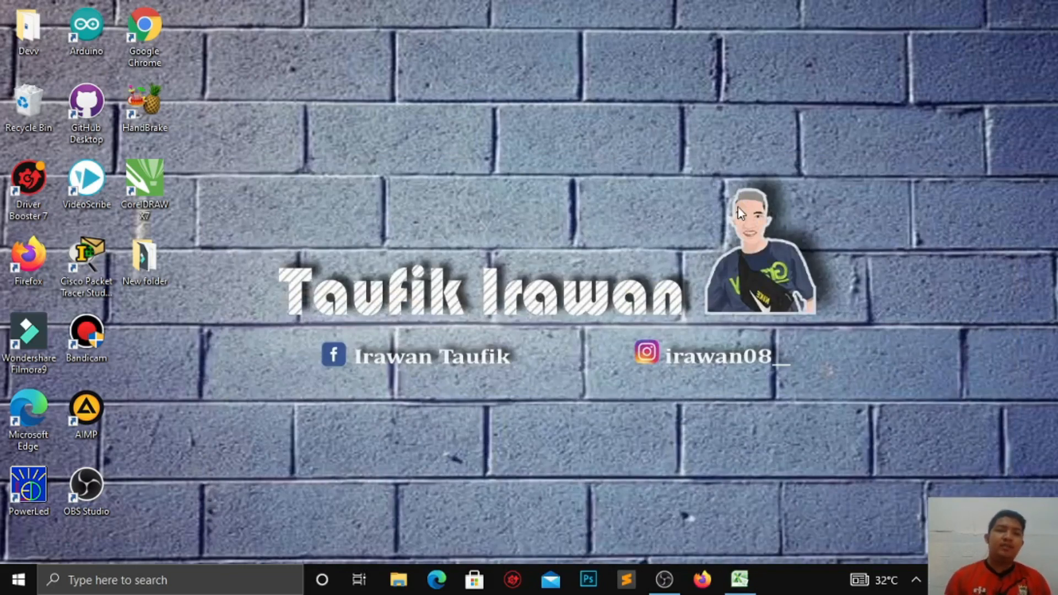